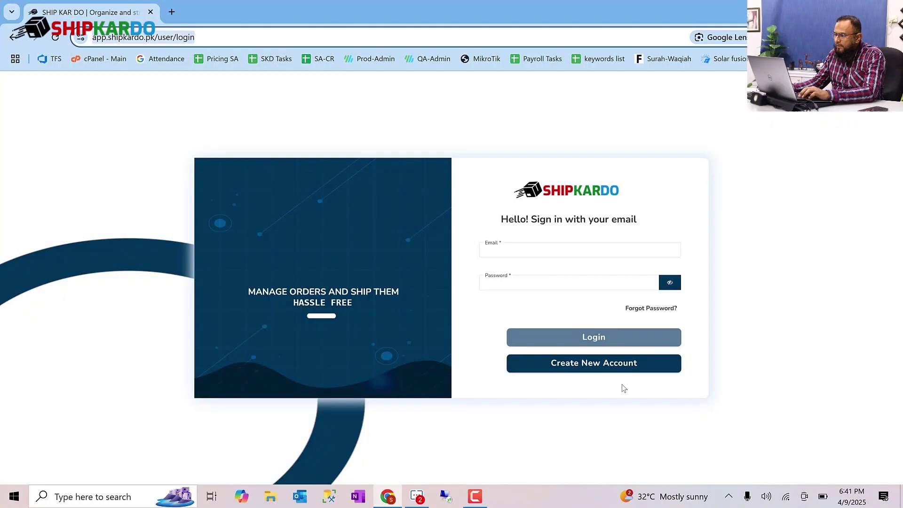
- Open the new account form and enter the full name, phone number and email address
click(603, 368)
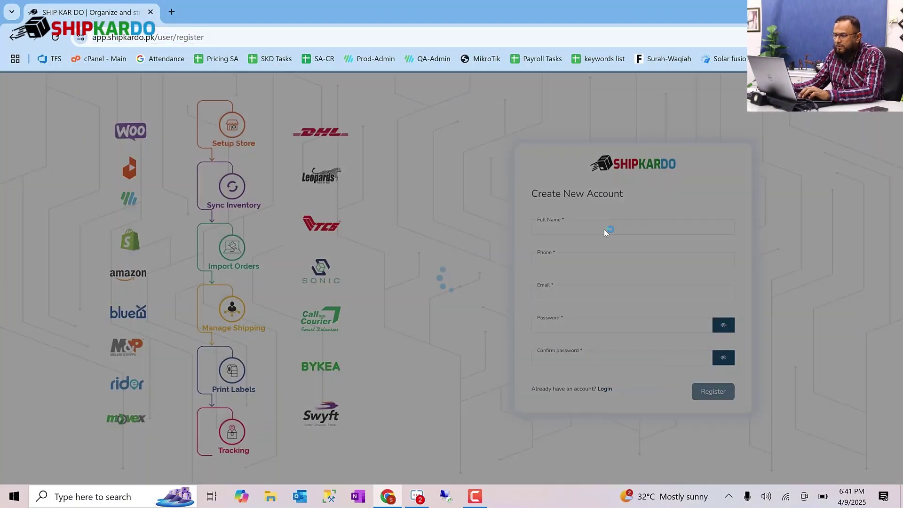
click(605, 229)
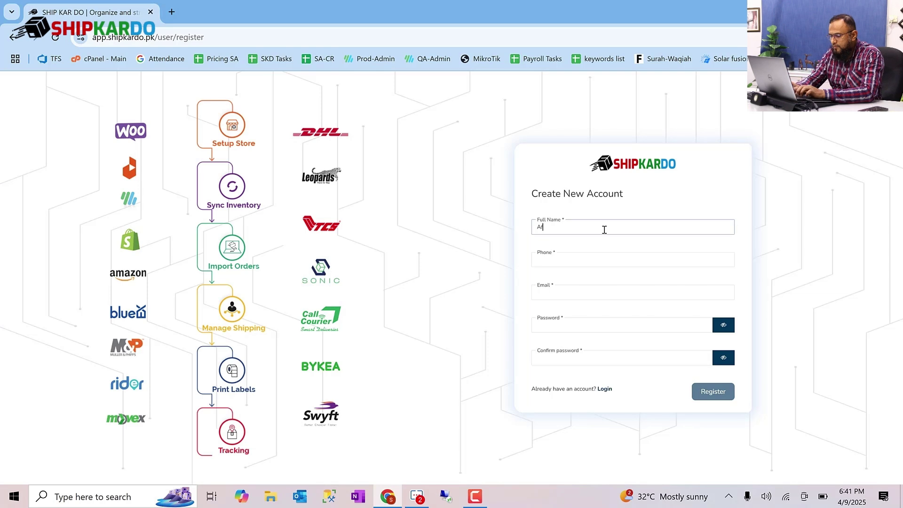
key(Tab)
key(Tab)
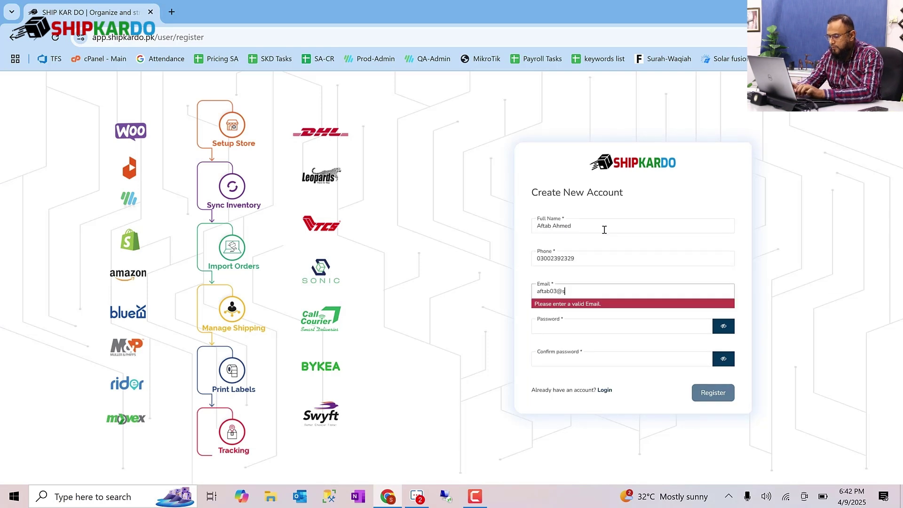
- Set and confirm the account password, register, and begin filling in the business information
key(Tab)
text(123456)
key(Tab)
text(123456)
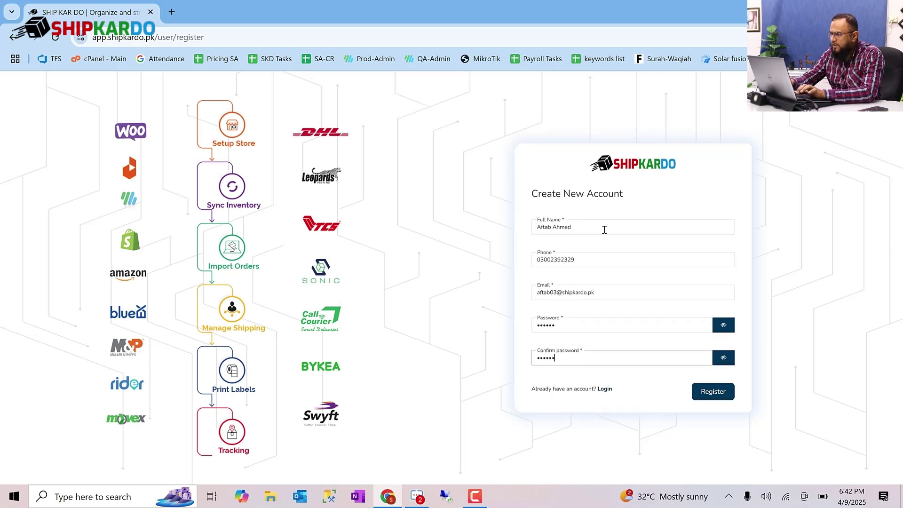
key(Return)
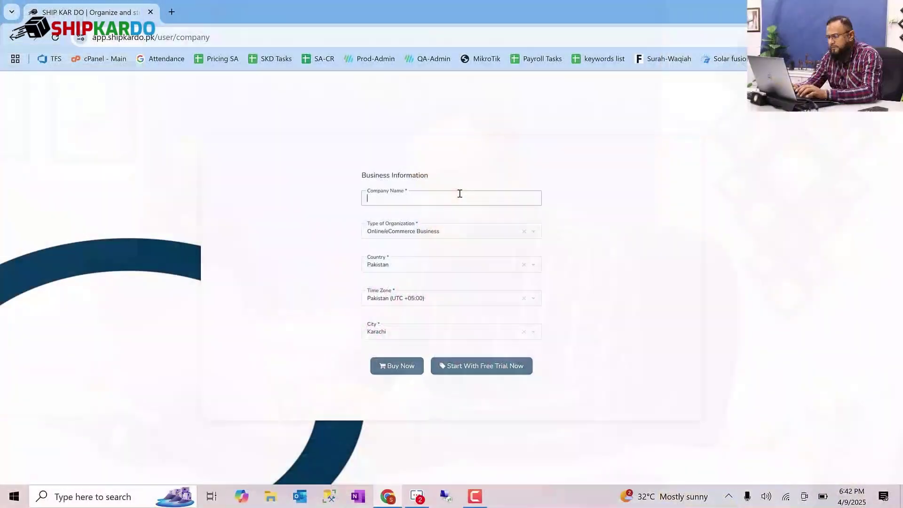
text(Syed)
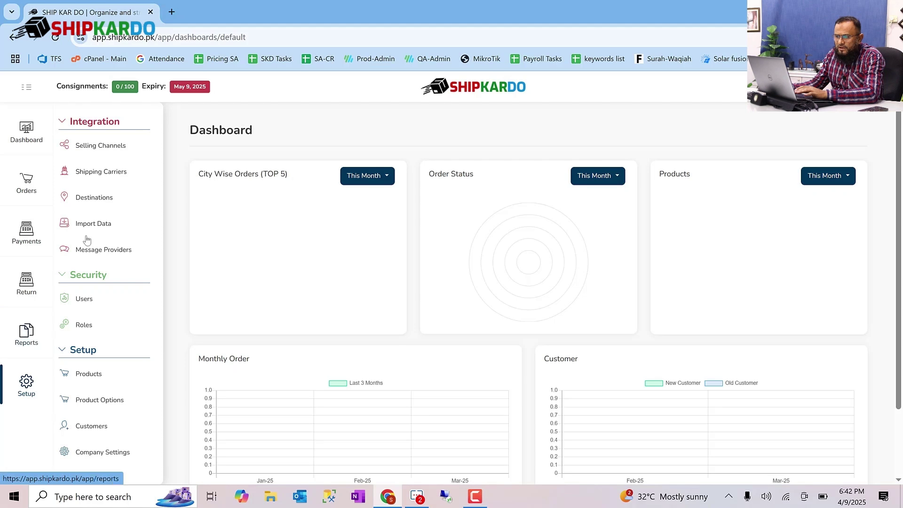
- From Selling Channels, pick Shopify under Select Market Place to reach ShipKarDo's App Store listing
click(124, 150)
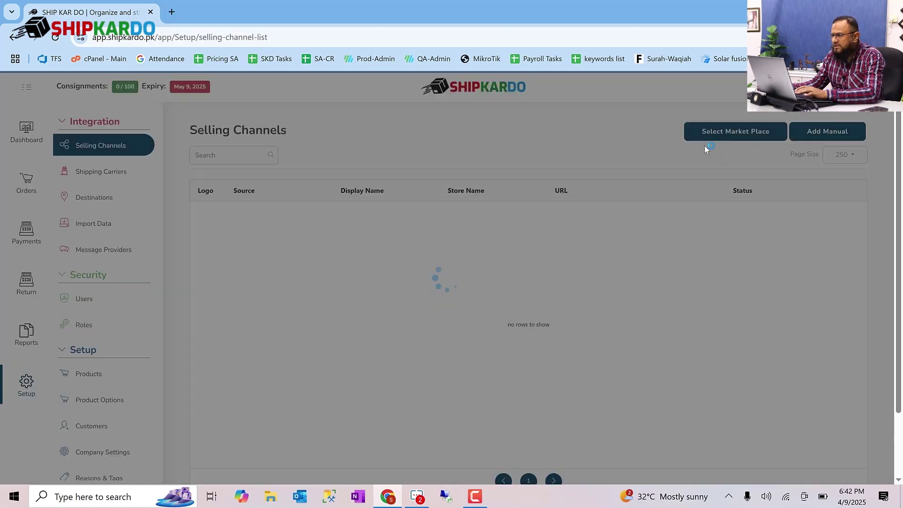
click(708, 134)
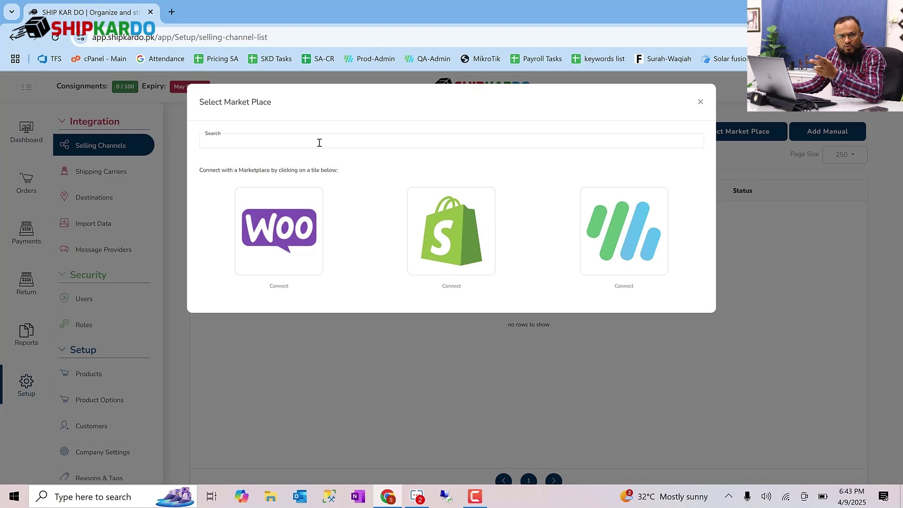
click(451, 254)
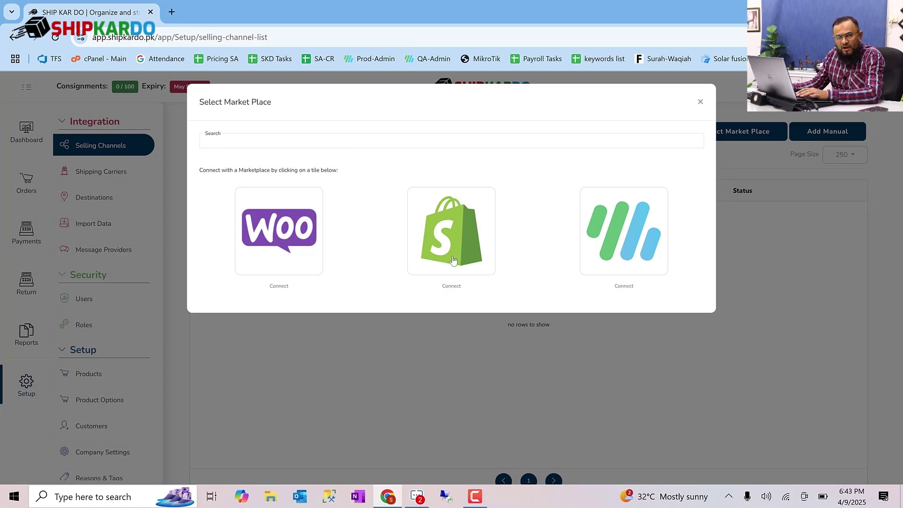
click(453, 260)
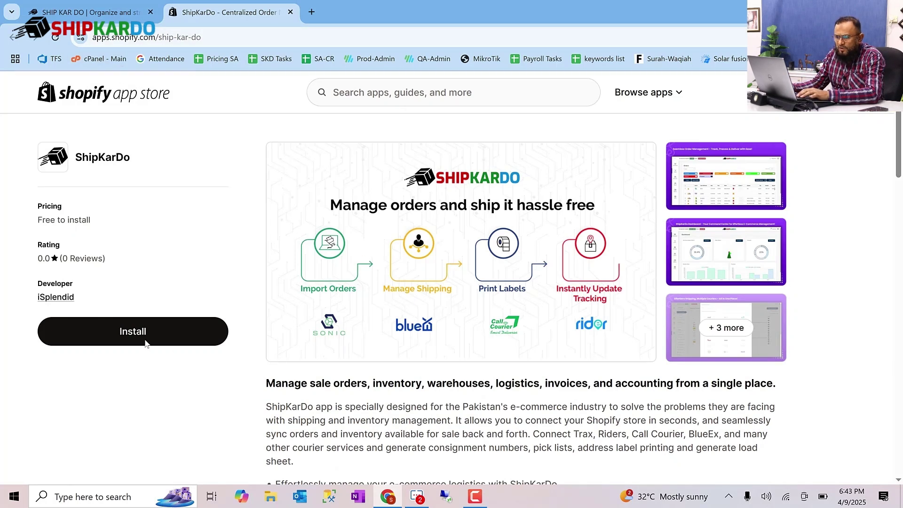
- Install the ShipKarDo app from its Shopify App Store page and approve its data permissions
scroll(450, 329, down, 10)
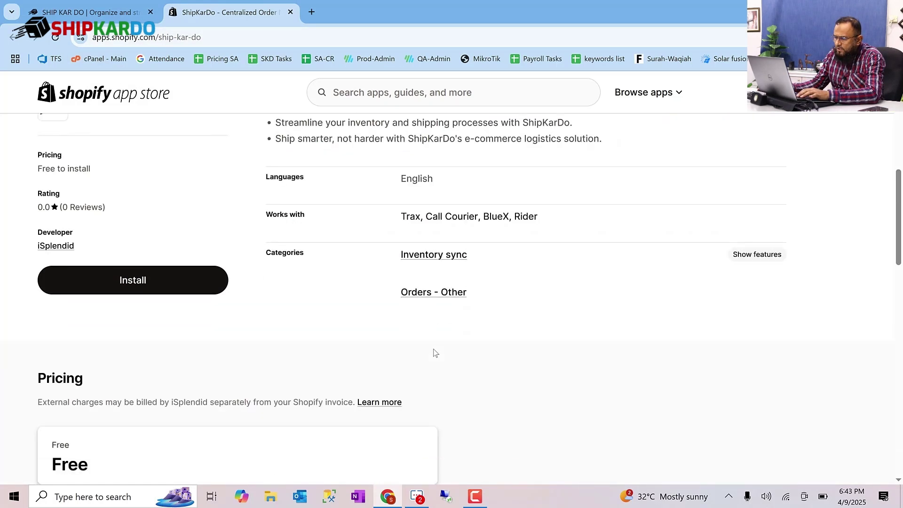
scroll(433, 353, up, 10)
click(160, 330)
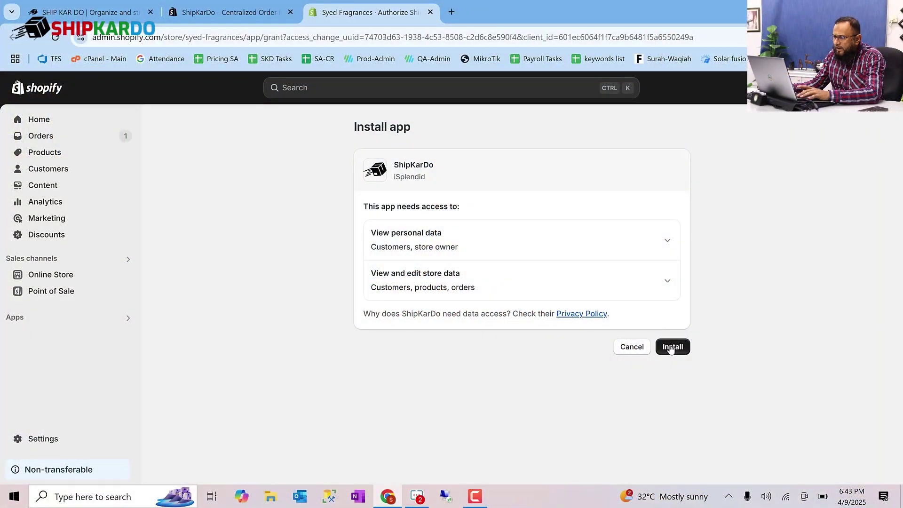
click(671, 349)
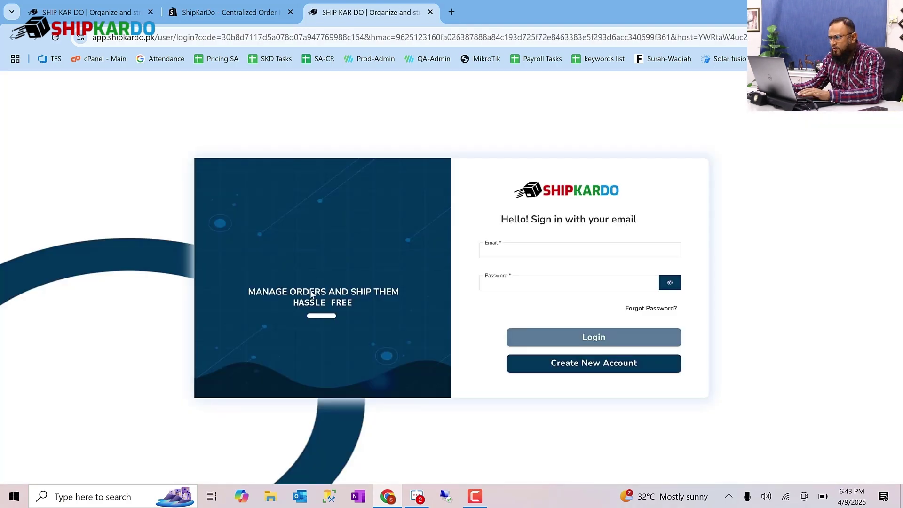
- Log in with the account email and open the connected Shopify channel's settings
click(549, 253)
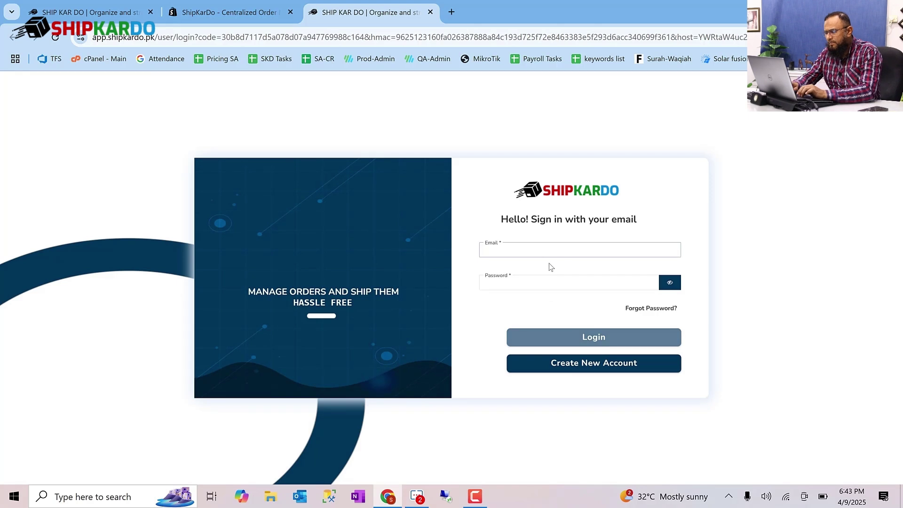
text(afta)
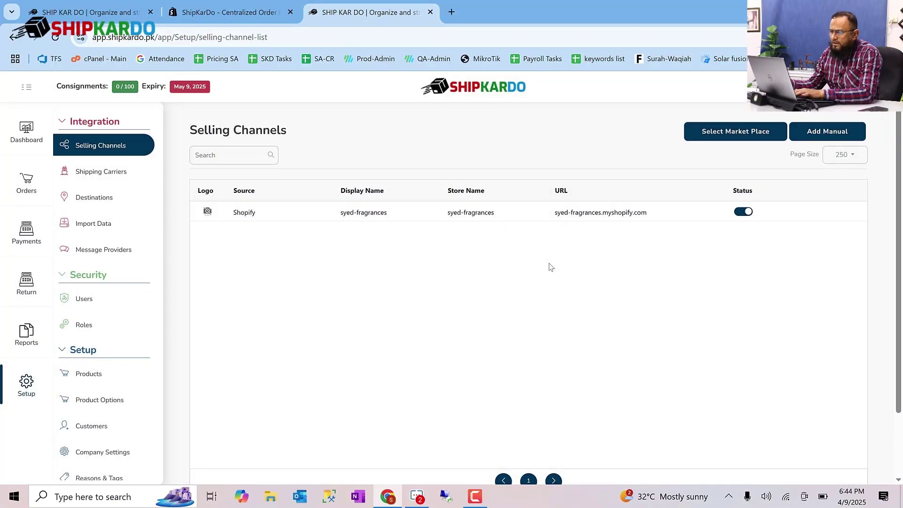
click(526, 215)
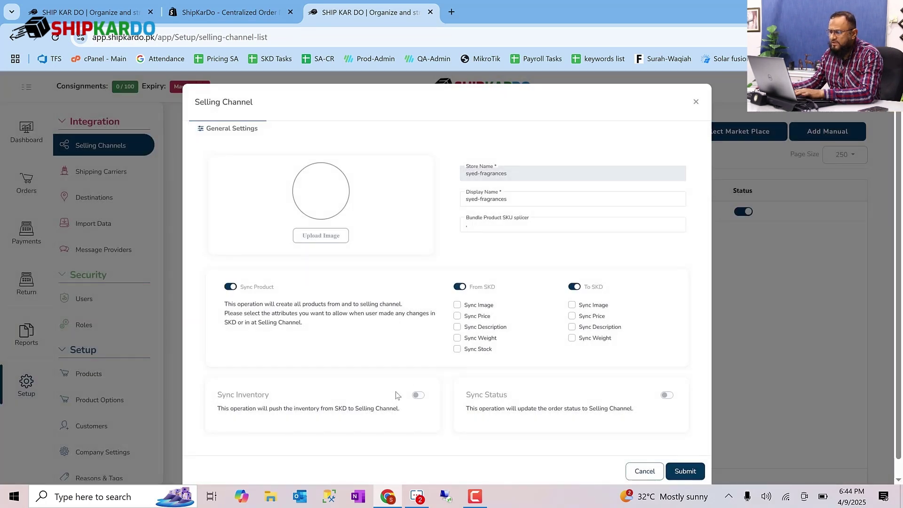
- Enable order status sync, map Dispatched to Shopify's fullfilled, and begin mapping Delivered
click(666, 395)
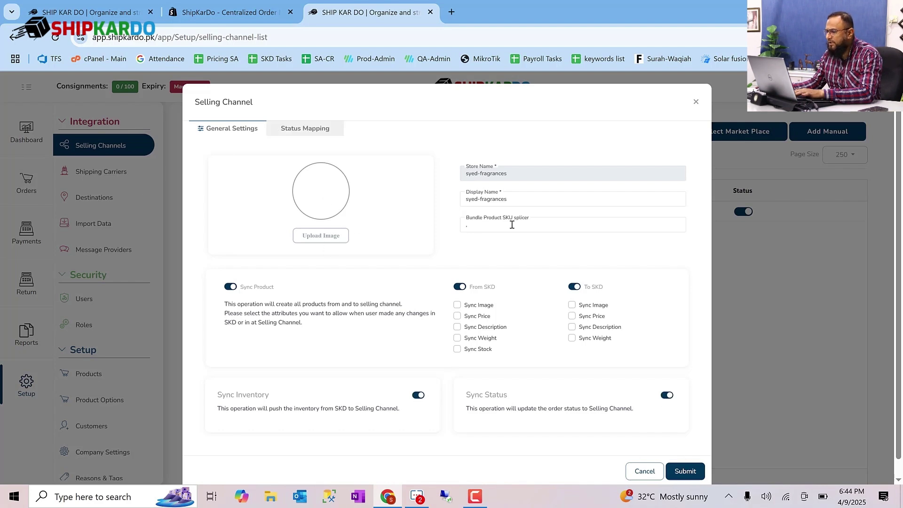
click(315, 134)
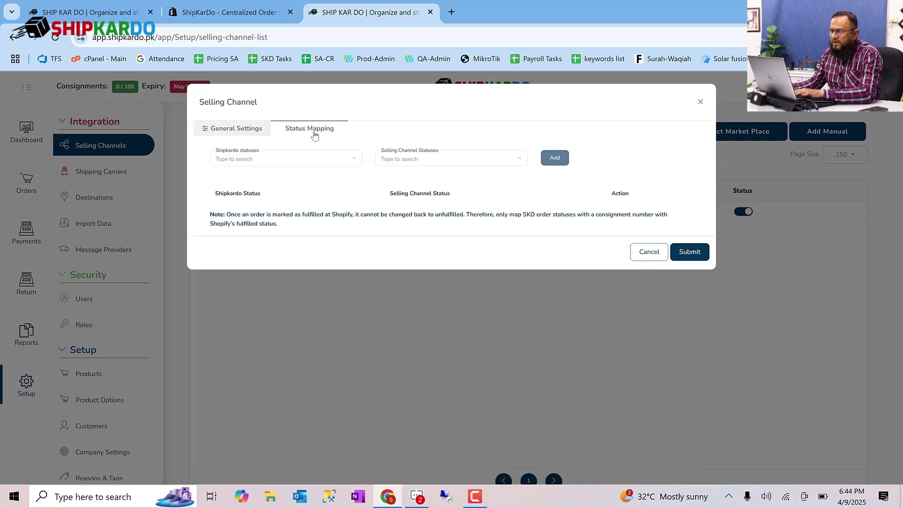
click(324, 161)
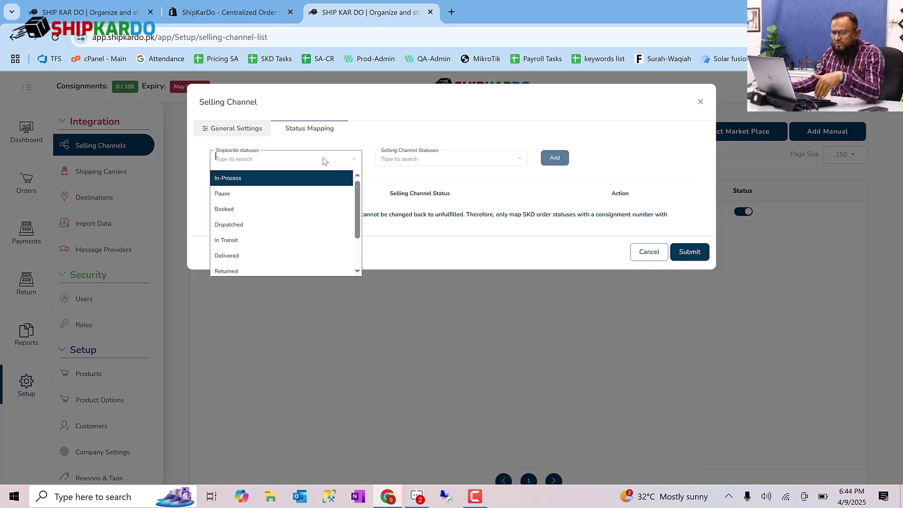
click(305, 226)
click(429, 160)
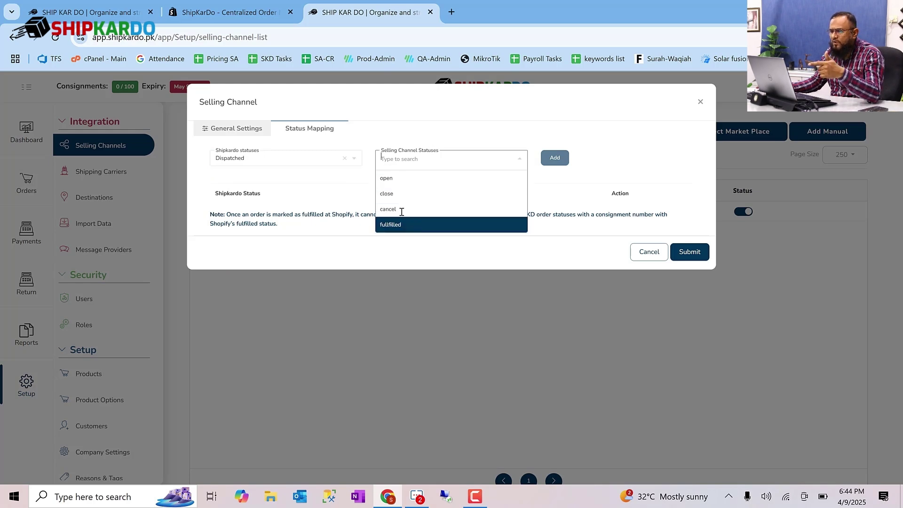
click(409, 225)
click(311, 161)
click(290, 255)
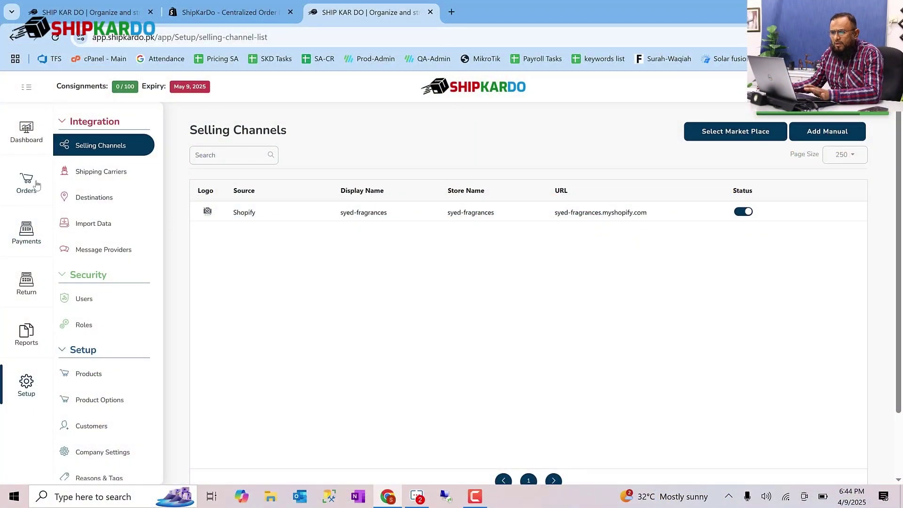
- Open the Orders list from the sidebar, which shows no orders yet
click(31, 183)
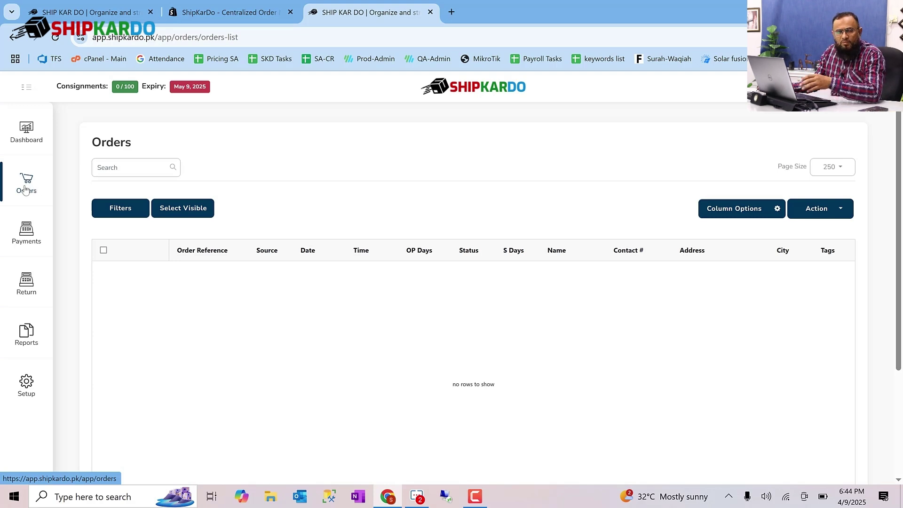
- Go to Setup > Products and choose Actions > Import > From Selling Channel
click(26, 392)
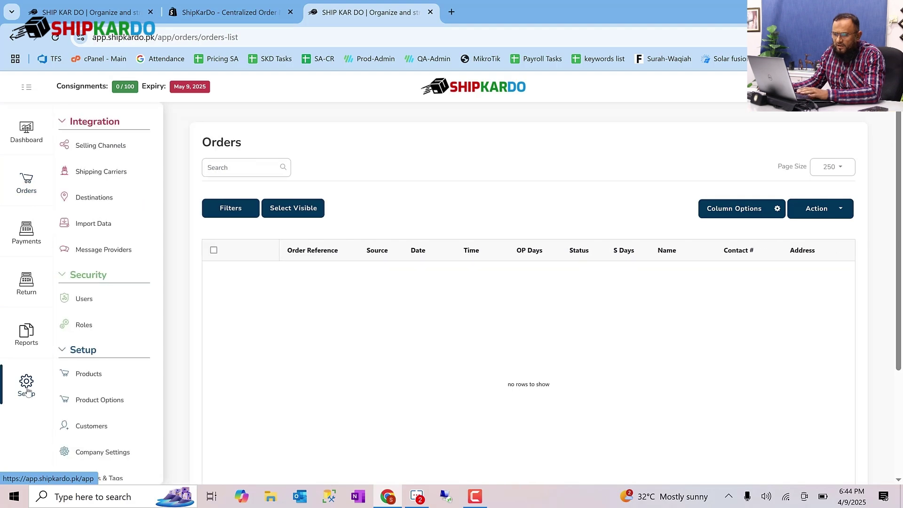
click(103, 384)
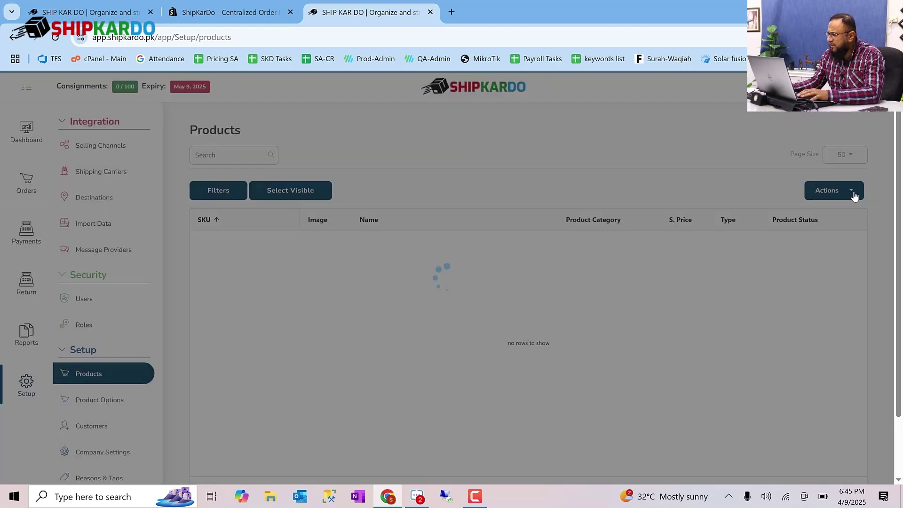
click(853, 193)
click(813, 231)
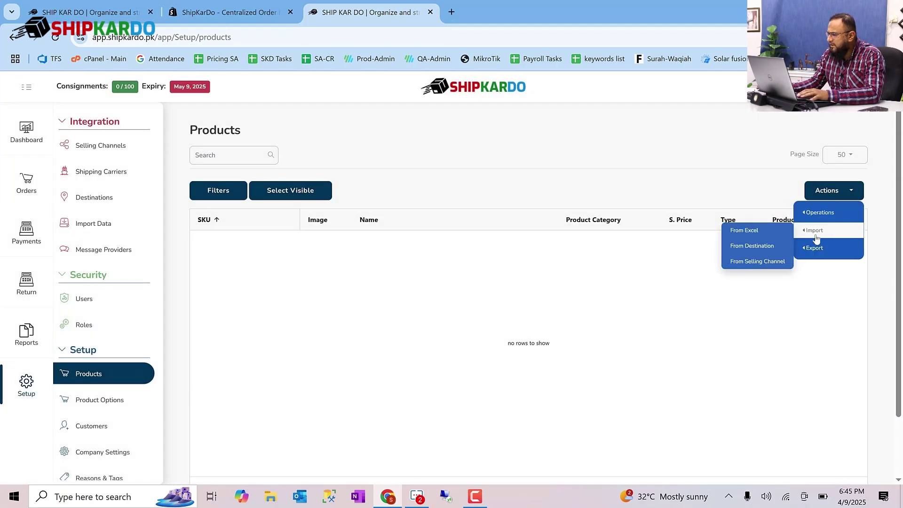
click(768, 263)
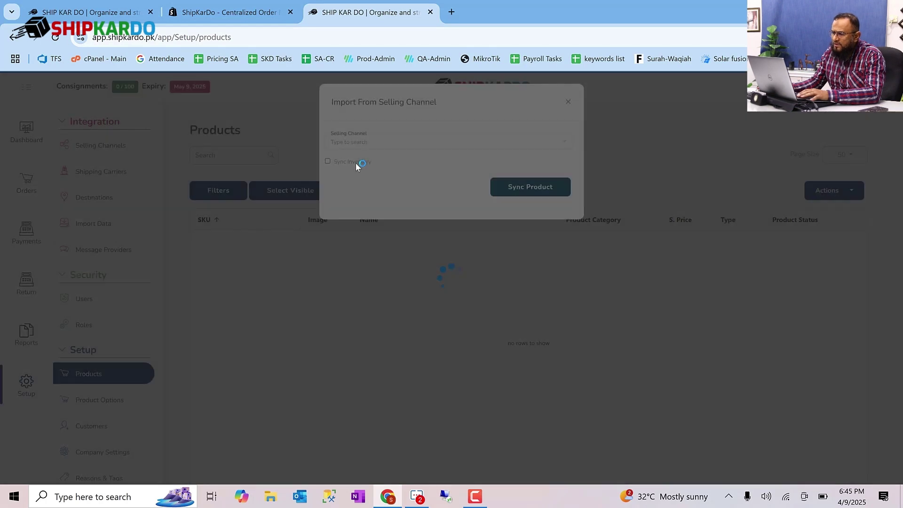
- Sync the Shopify store's products with inventory and check the queued task in Task Monitor
click(402, 146)
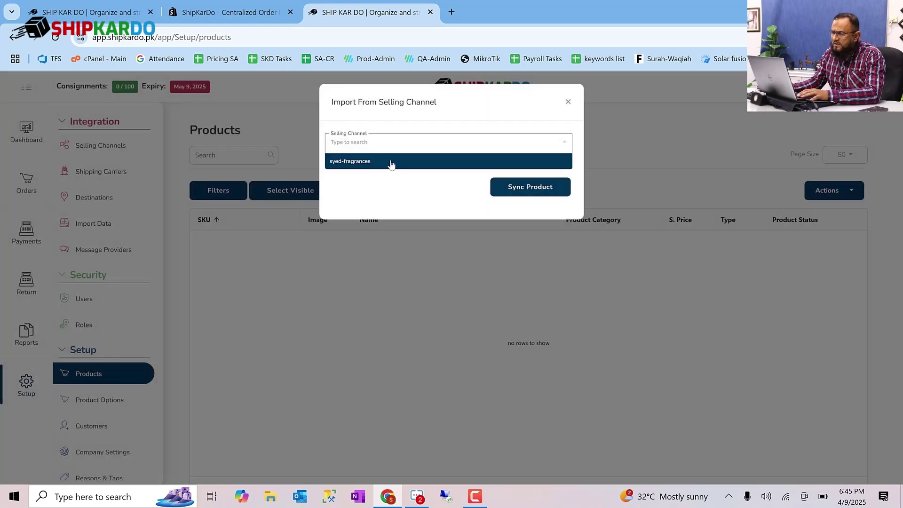
click(391, 162)
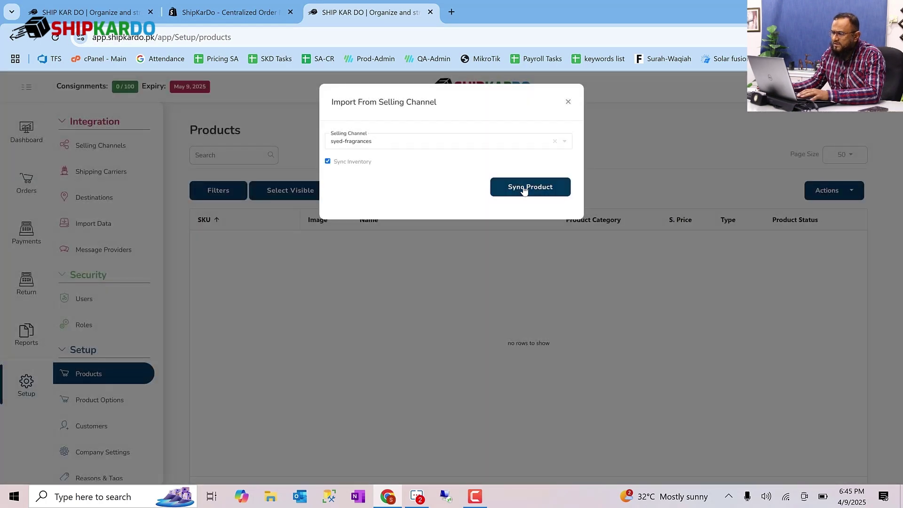
click(525, 188)
click(520, 185)
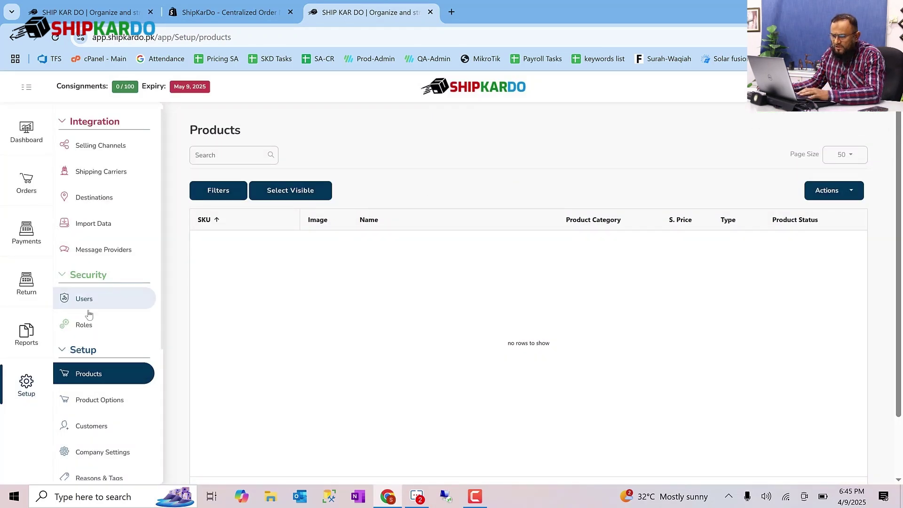
scroll(89, 317, down, 5)
click(87, 476)
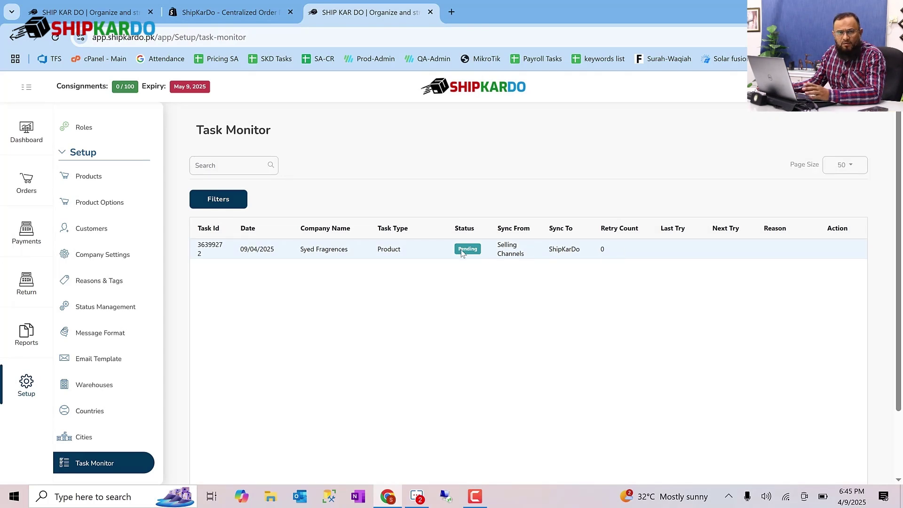
- Open the empty Products setup page, scroll the sidebar up and collapse the Security group
click(89, 176)
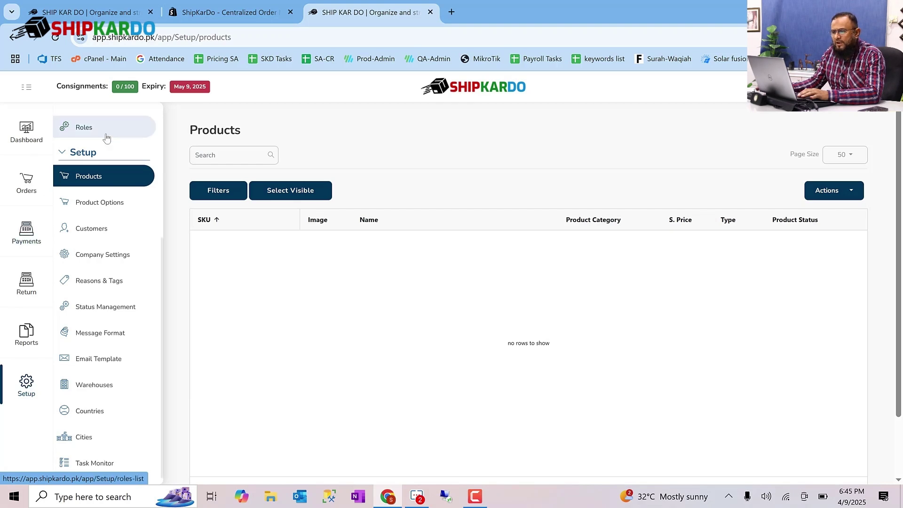
scroll(104, 141, up, 3)
scroll(104, 162, up, 1)
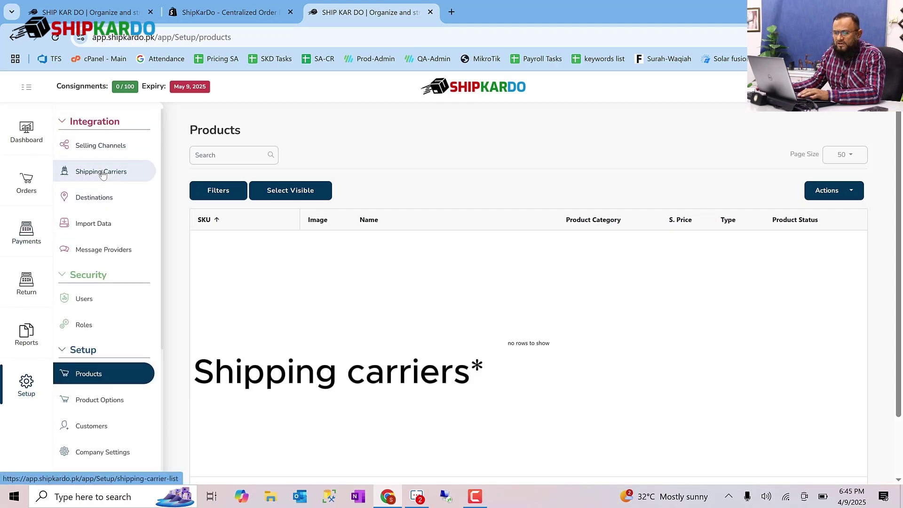
click(81, 276)
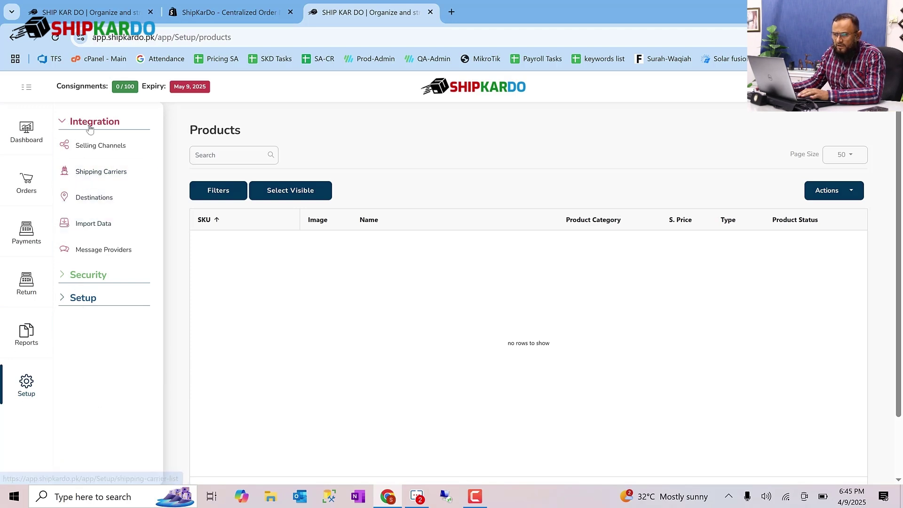
- Go to Shipping Carriers and choose the Sonic Trax carrier
click(95, 174)
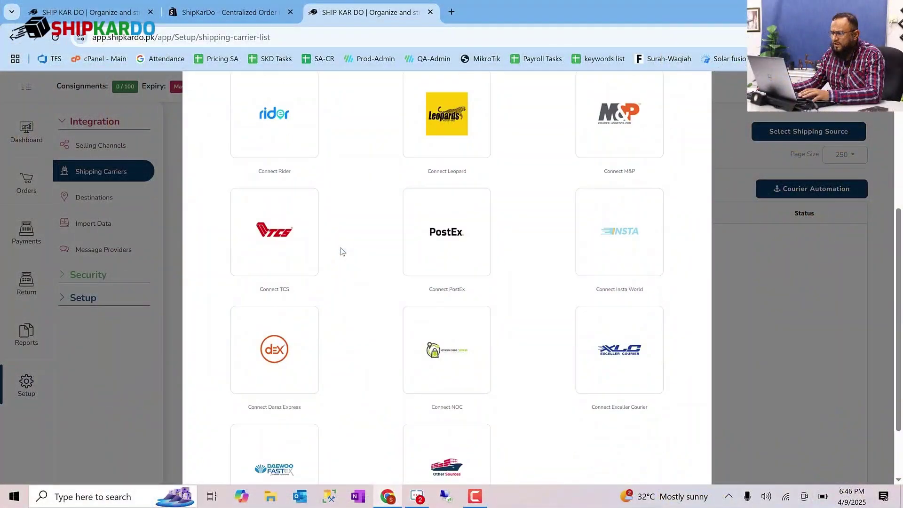
scroll(342, 251, up, 4)
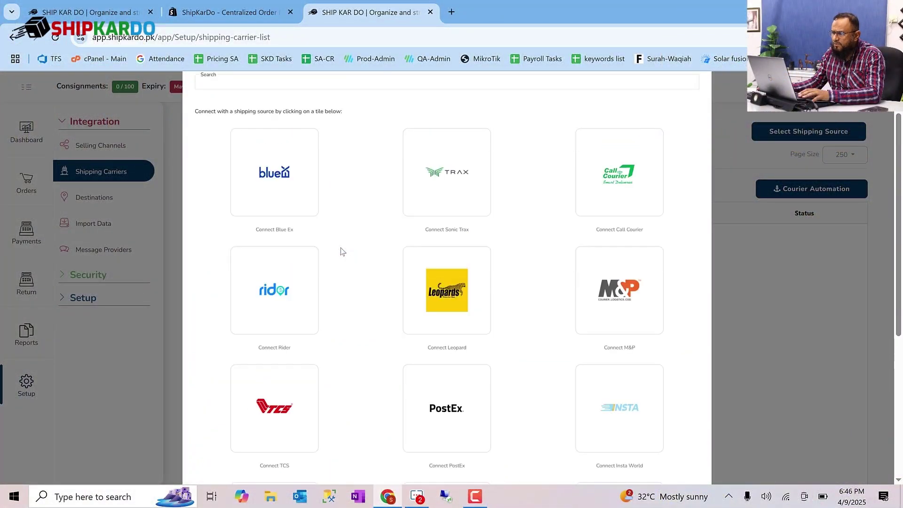
scroll(343, 251, down, 2)
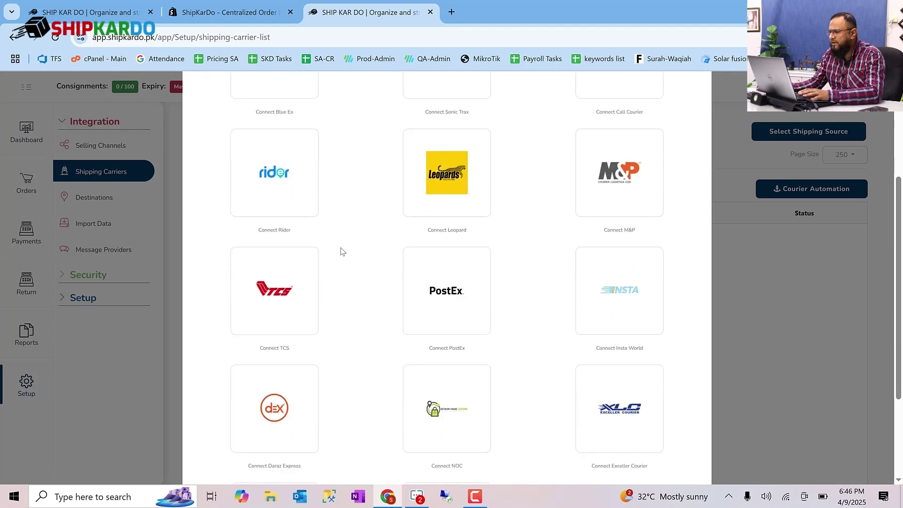
scroll(343, 251, down, 3)
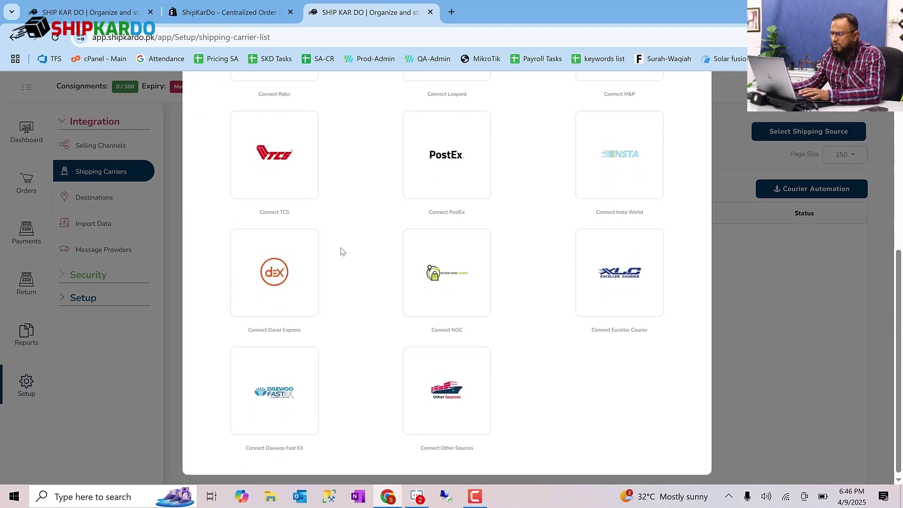
scroll(342, 252, up, 5)
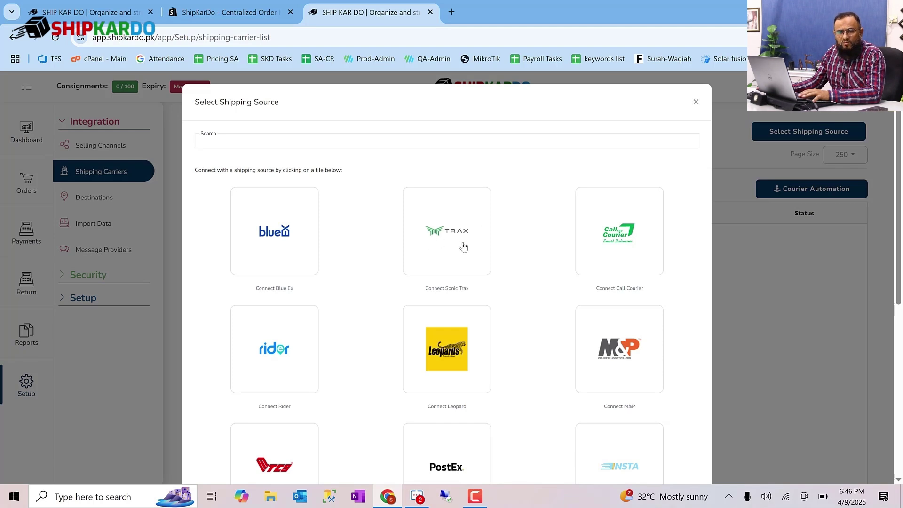
click(463, 246)
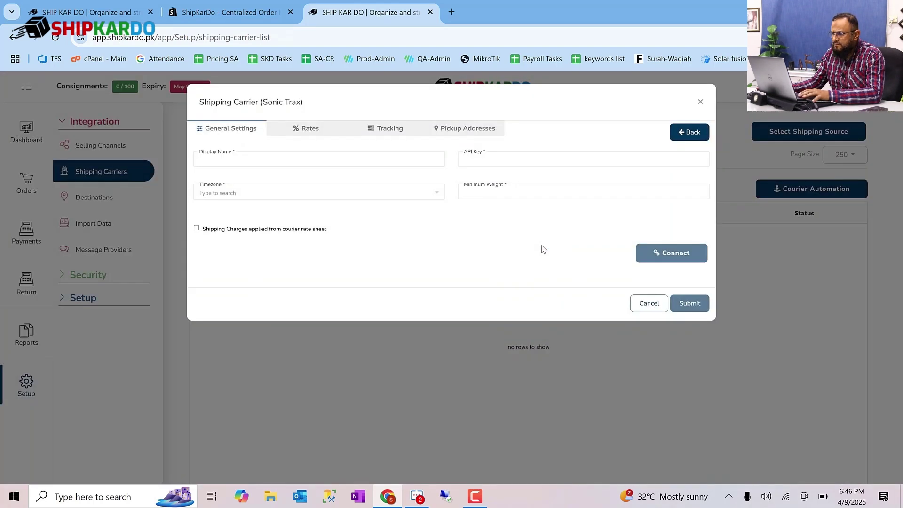
- Enter display name Trax, the API key, Pakistan timezone, 0.1 minimum weight and rate-sheet charges
click(262, 159)
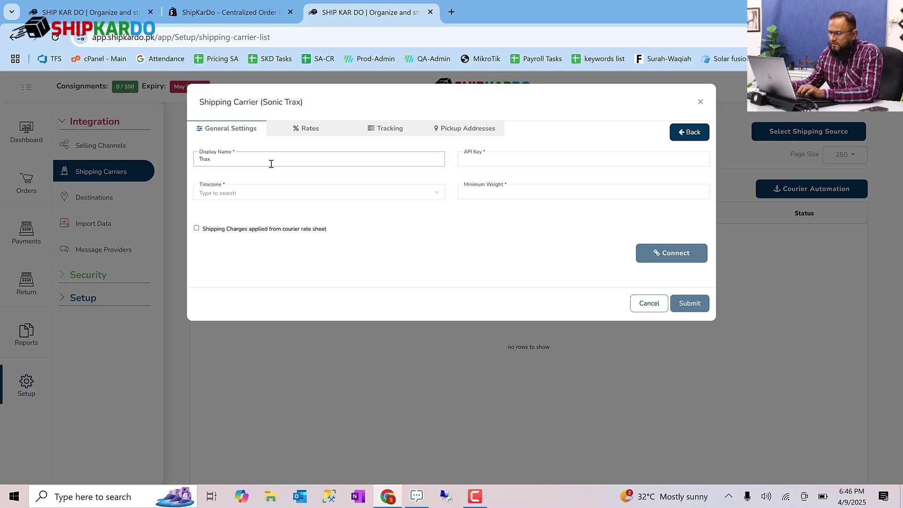
click(499, 158)
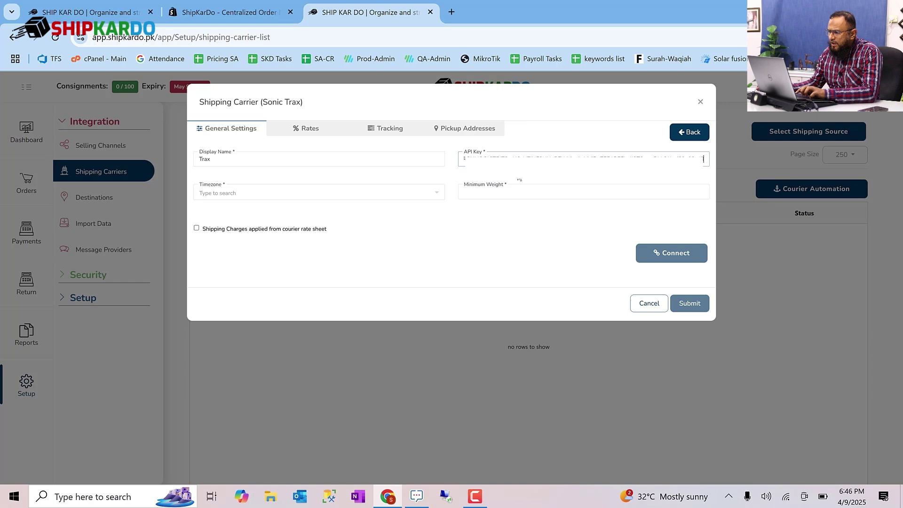
click(287, 194)
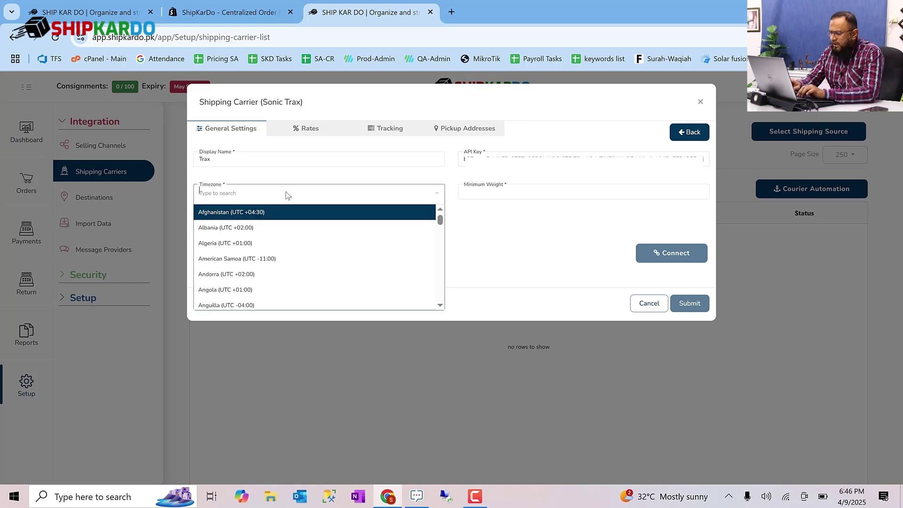
text(paki)
key(Return)
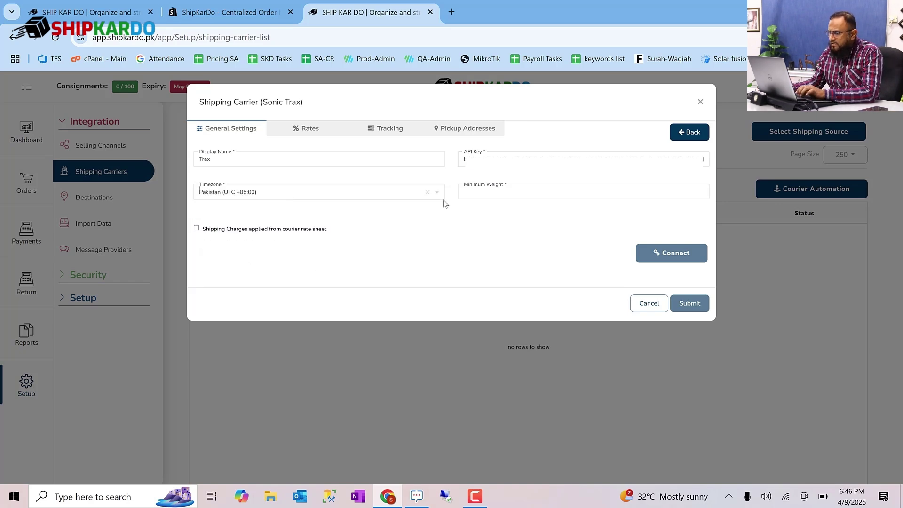
click(487, 193)
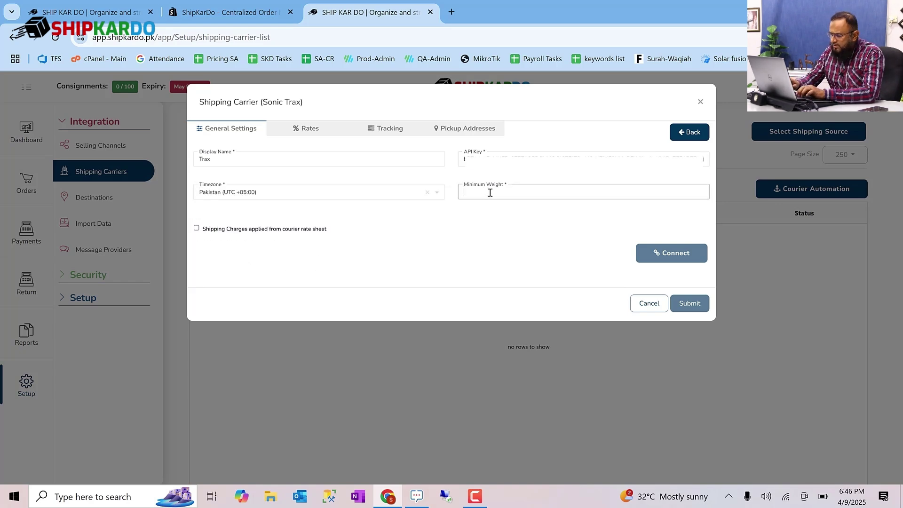
text(0.1)
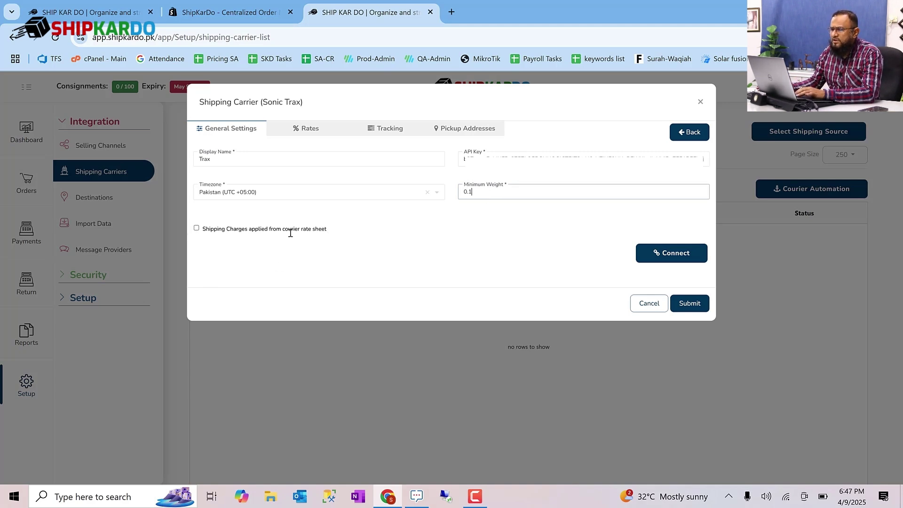
click(196, 228)
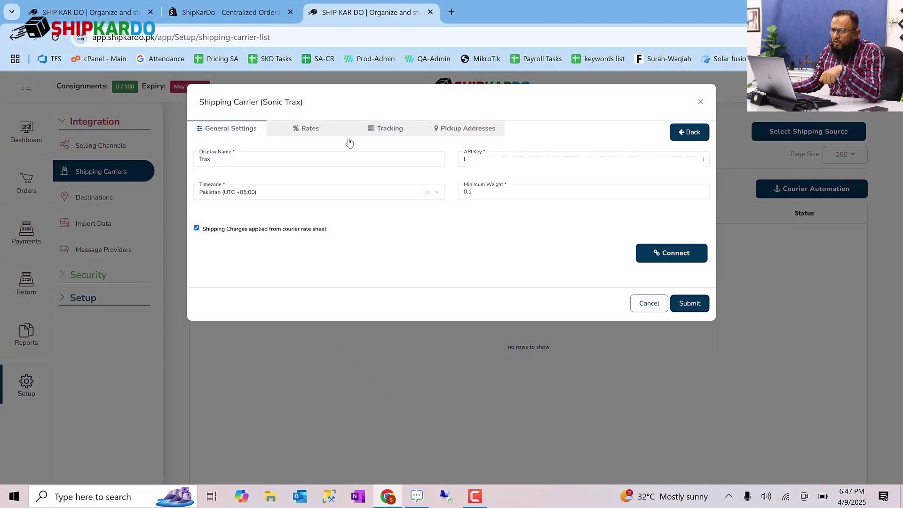
click(298, 134)
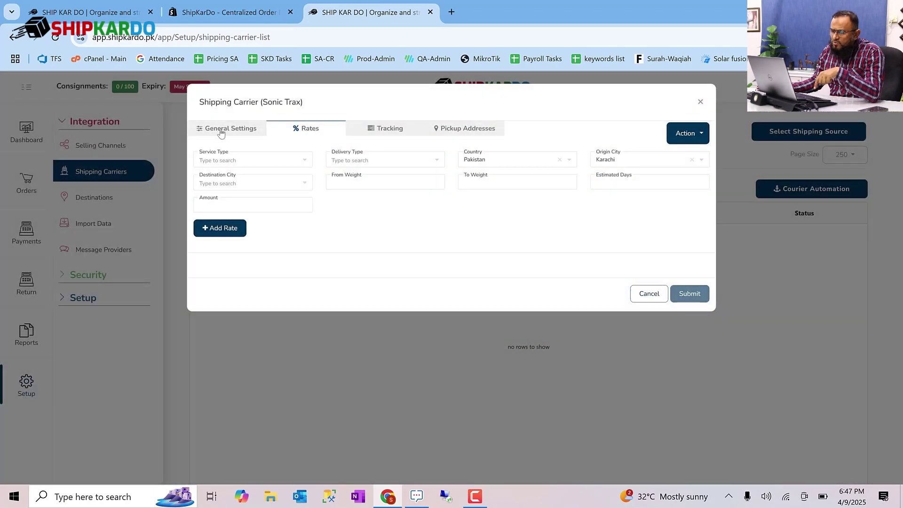
- Check the Rates tab and return to the General Settings
click(221, 133)
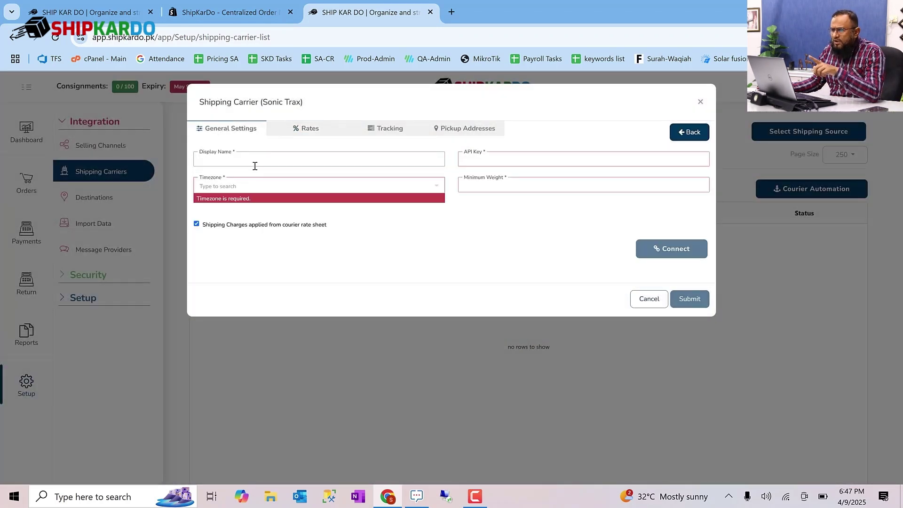
click(295, 128)
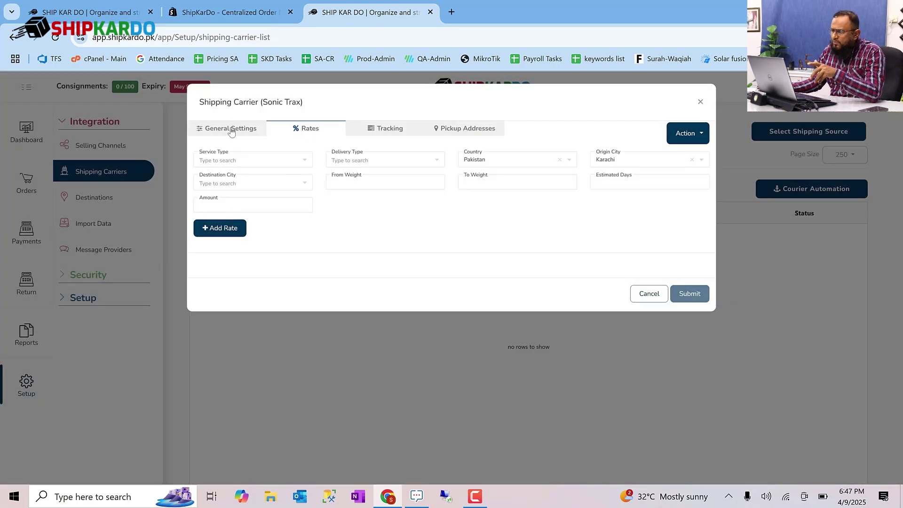
click(231, 132)
- Re-enter display name Trax, the API key, Pakistan timezone and 0.1 minimum weight, then connect
click(326, 161)
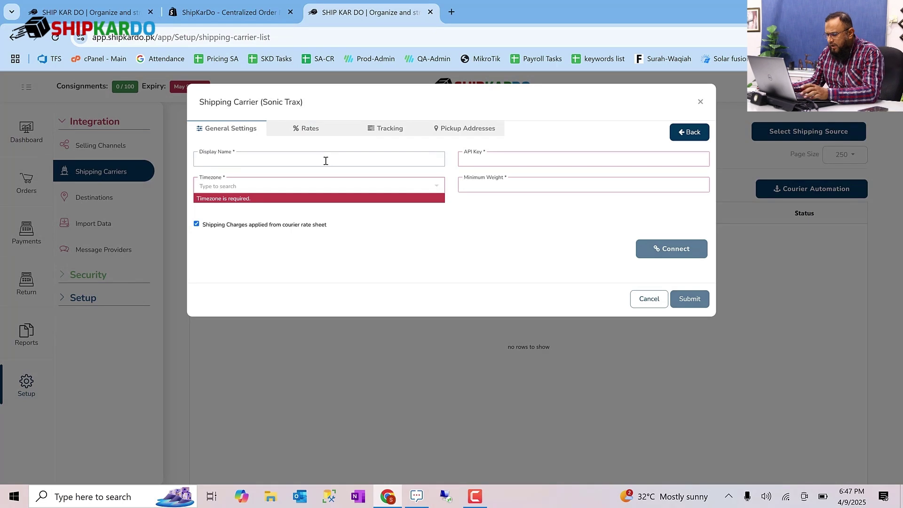
text(Trax)
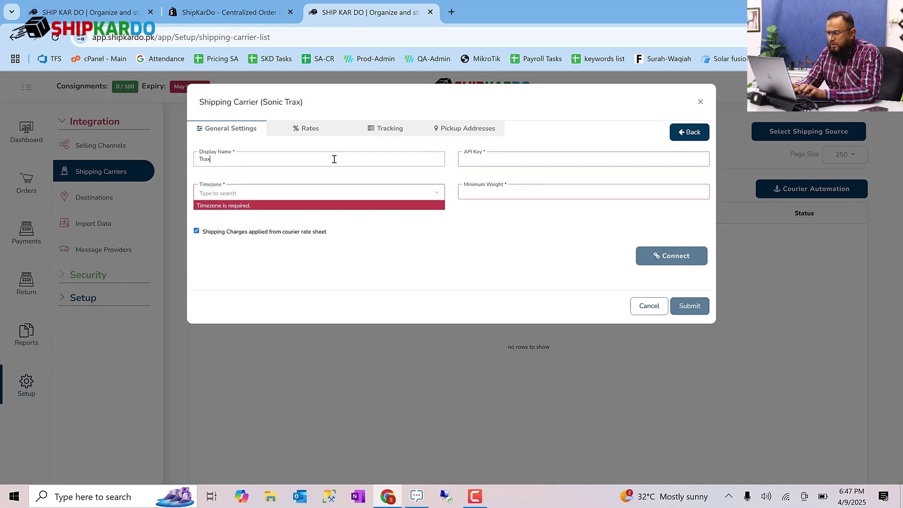
key(Tab)
key(ctrl+v)
key(Tab)
text(pak)
key(Return)
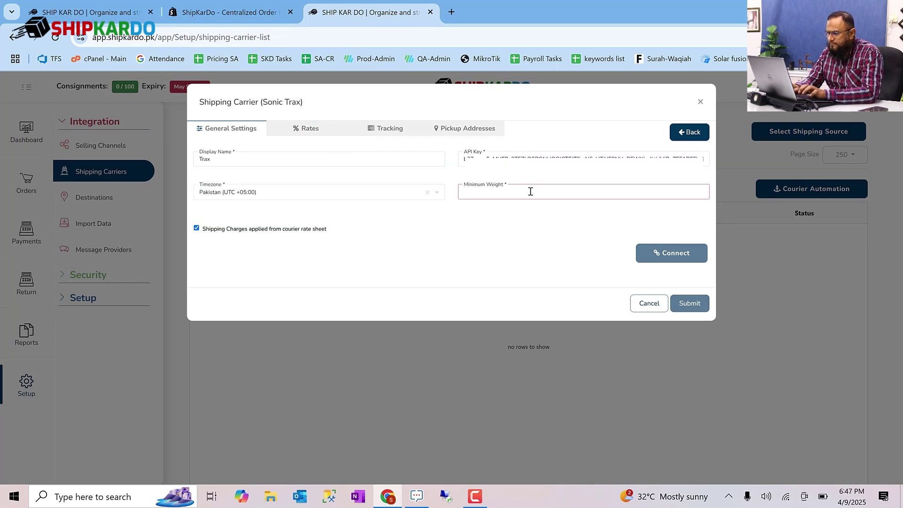
click(531, 192)
text(0.1)
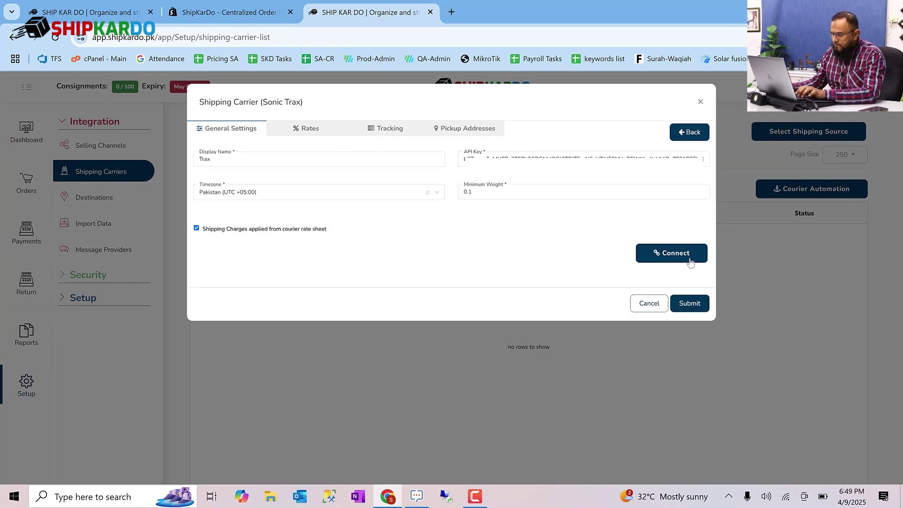
click(689, 261)
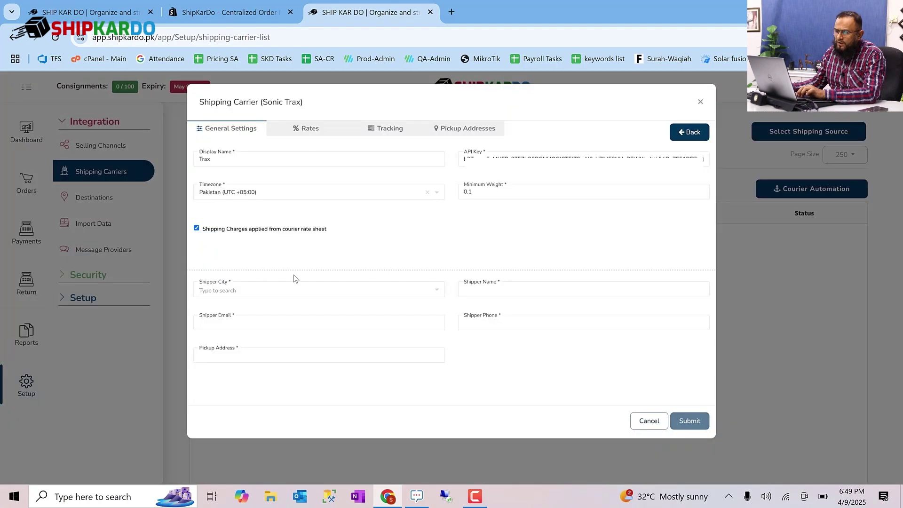
click(288, 291)
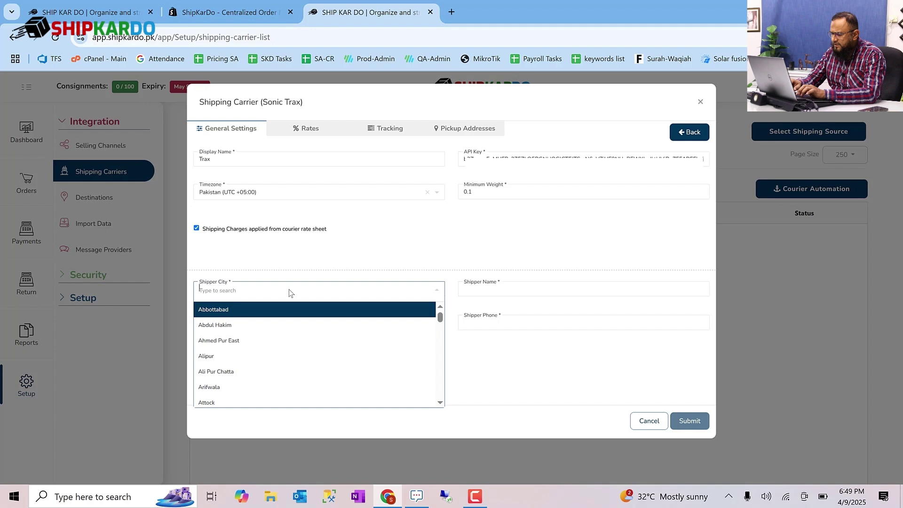
- Set the Trax shipper city to Karachi and enter the shipper's name
text(Karachi)
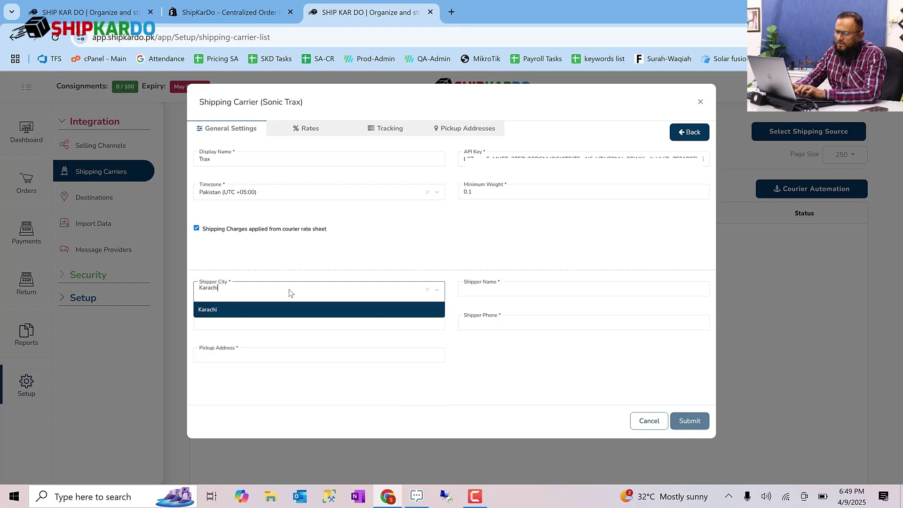
click(263, 308)
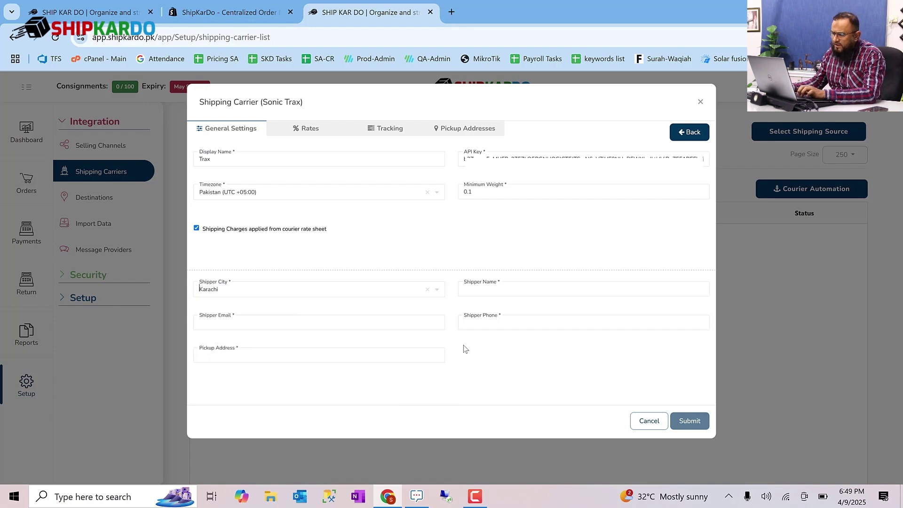
click(483, 289)
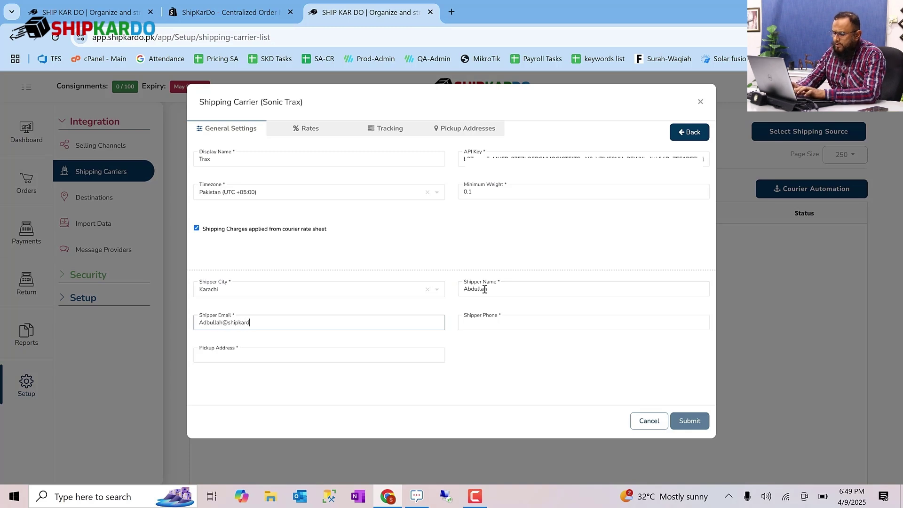
key(Tab)
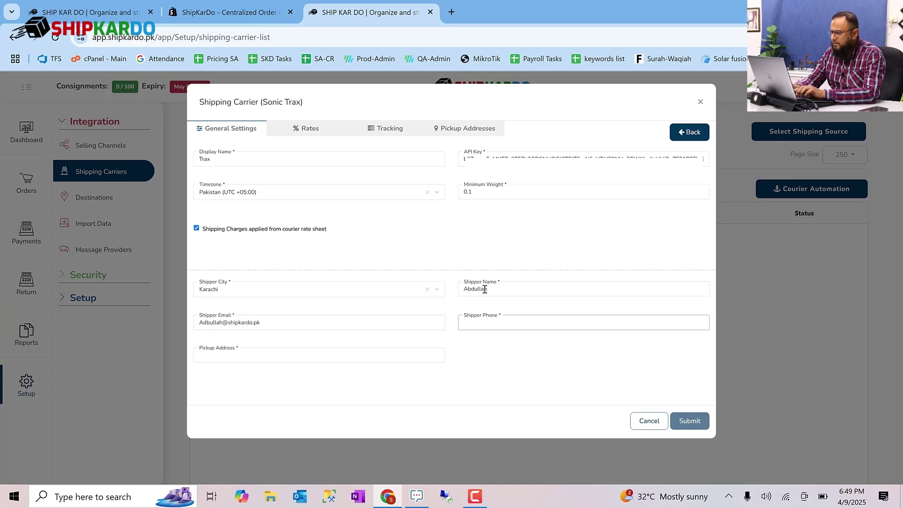
- Enter the shipper phone number, accept the suggested pickup address, and submit the Trax settings
text(032123123)
key(Tab)
text(B-134)
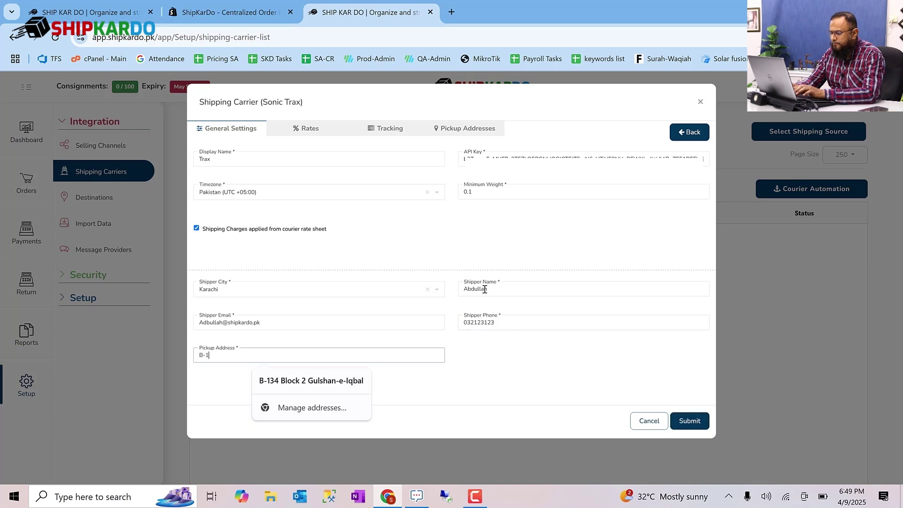
key(Down)
key(Return)
click(686, 424)
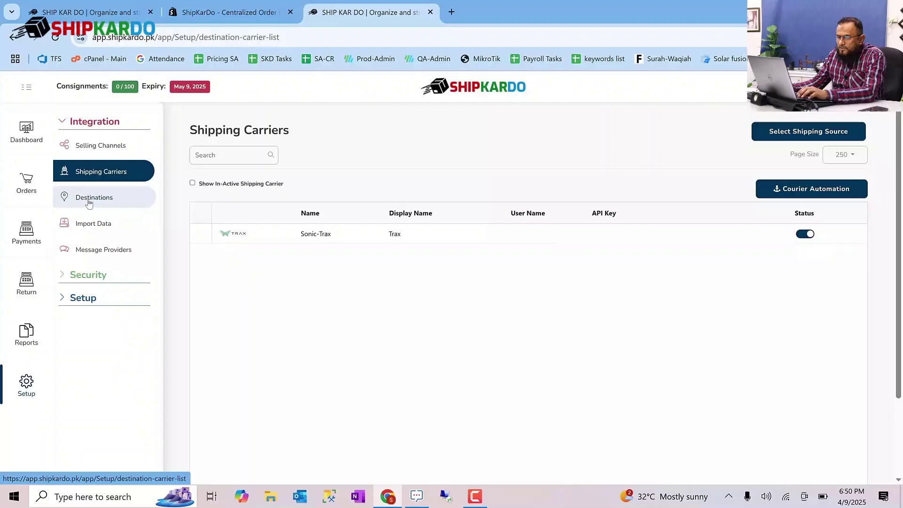
- Go to ShipKarDo's Destinations page, then load the Splendid Accounts site in a new tab
click(94, 197)
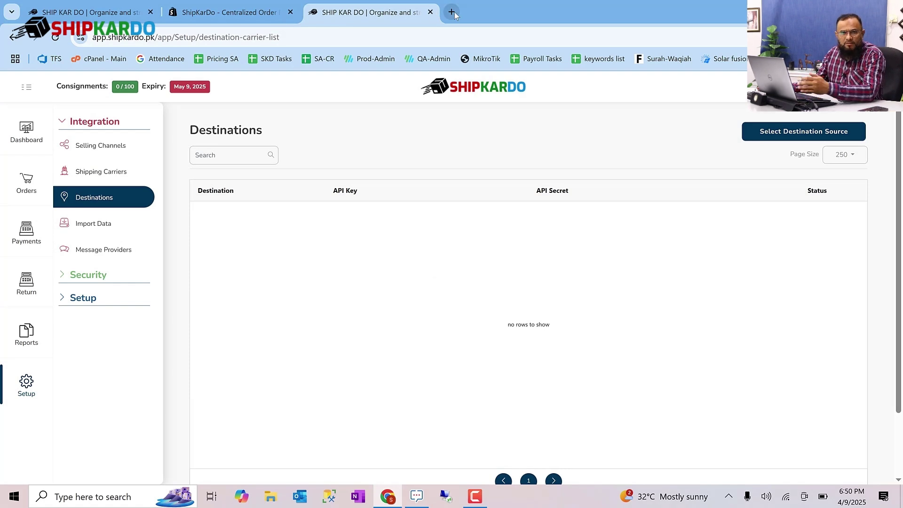
click(453, 13)
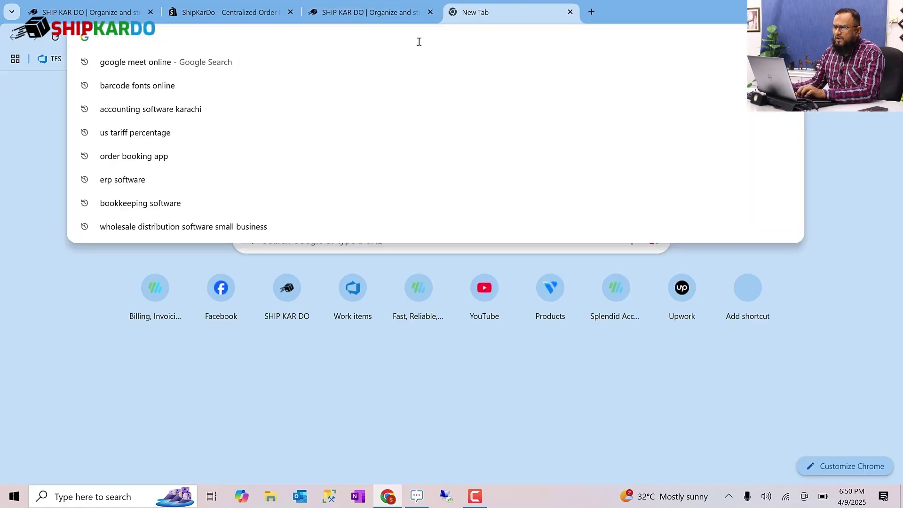
text(app.splendidaccounts.com/#/admin)
key(Return)
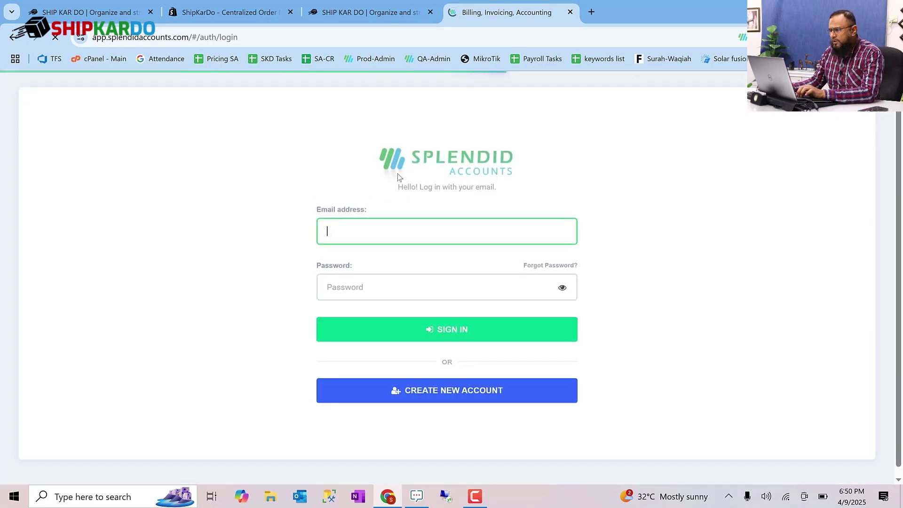
- Sign up for a new Splendid Accounts account with full name, e-mail, phone and password
triple_click(443, 231)
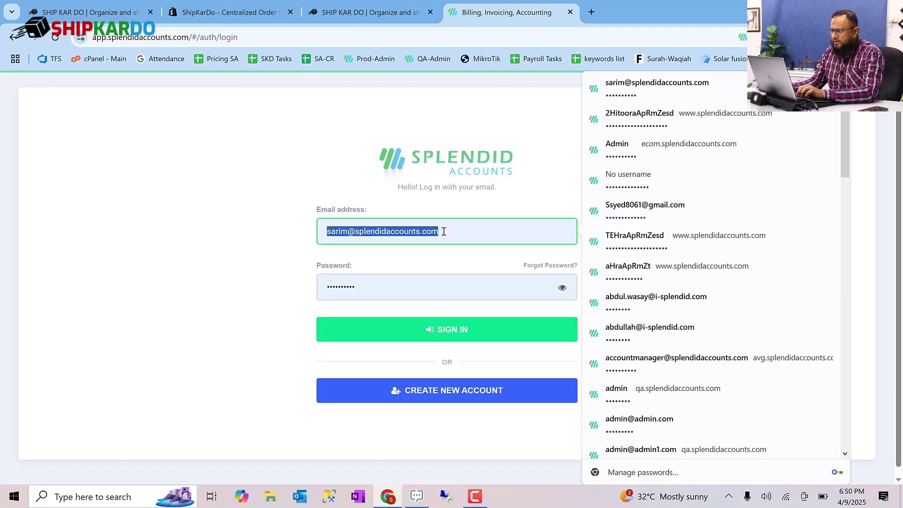
click(452, 393)
click(381, 209)
triple_click(368, 265)
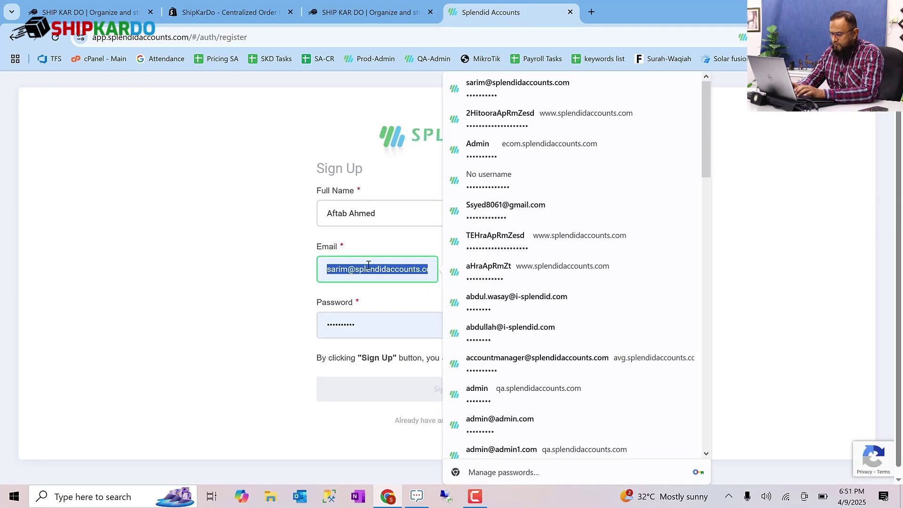
key(Tab)
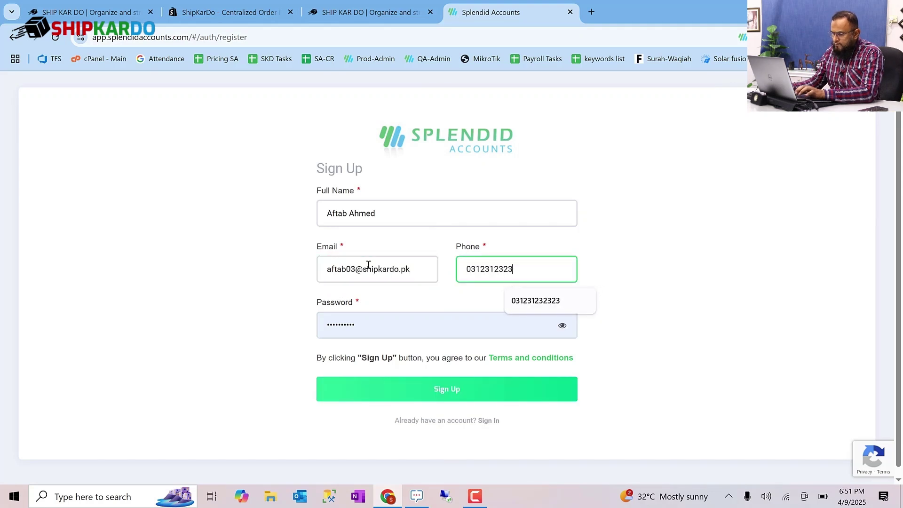
key(Tab)
text(123456)
click(433, 396)
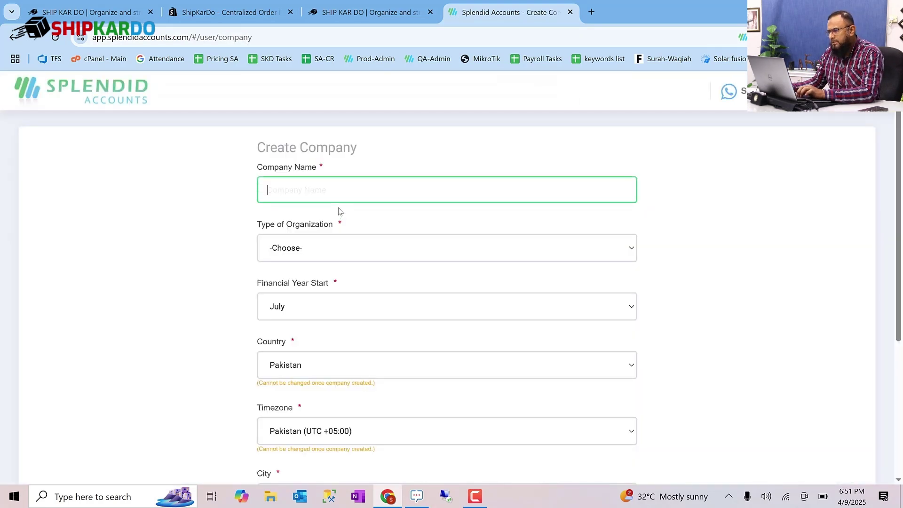
- Create company 'syed Fragrances' as an Online/eCommerce Business and start the free trial
click(341, 186)
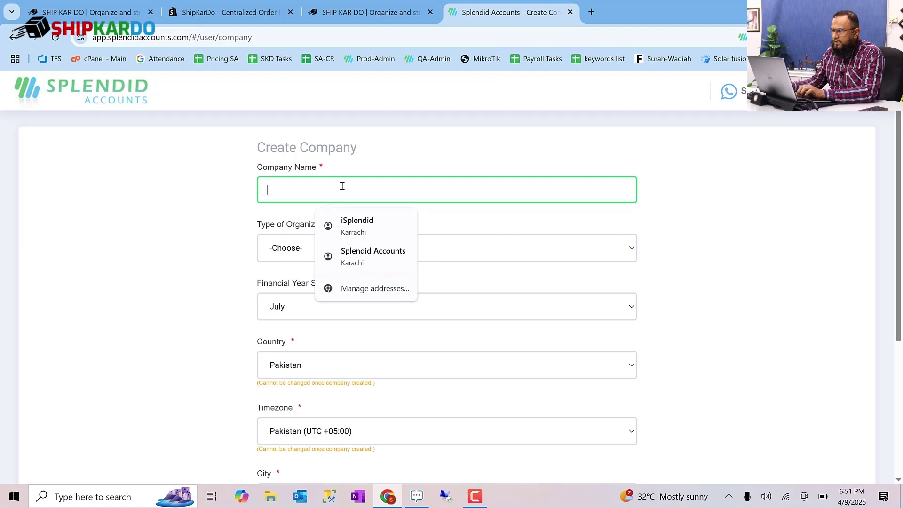
text(syed Fragrances)
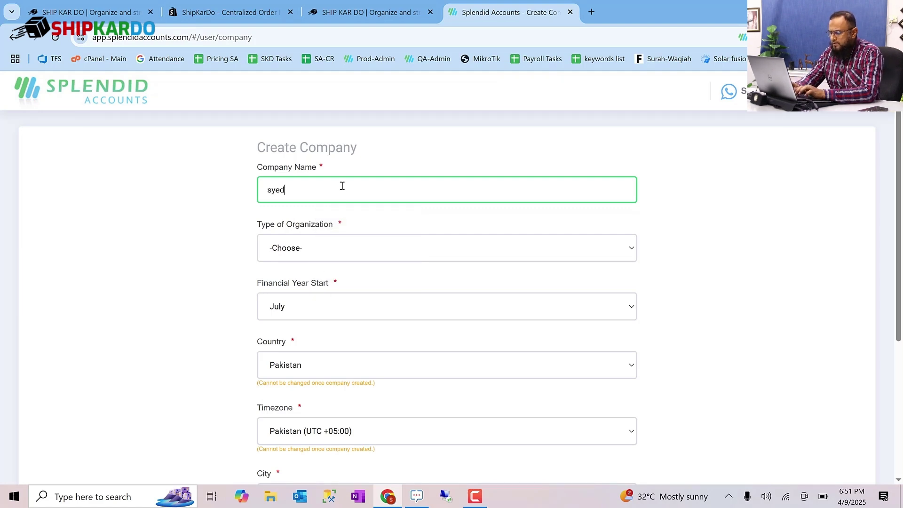
click(334, 248)
click(331, 358)
scroll(470, 376, down, 5)
click(528, 419)
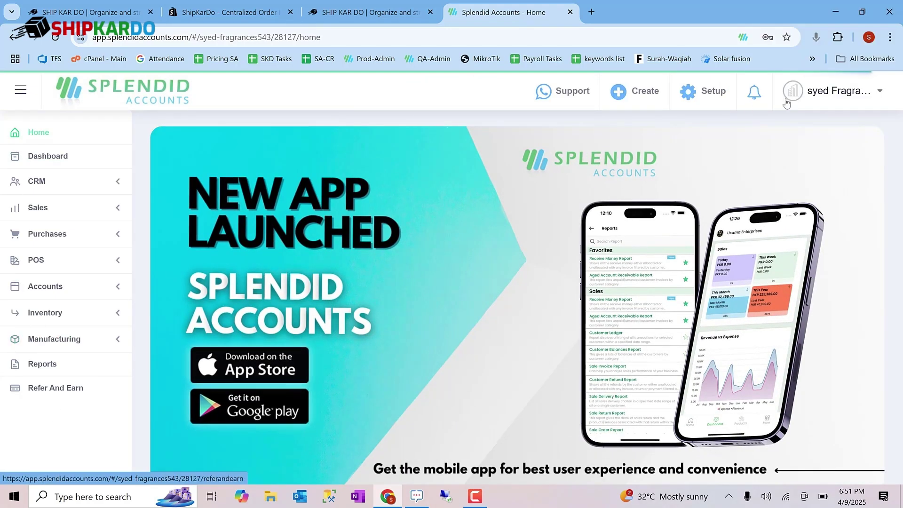
- Generate an API key for application 'SKD' in Company Settings > API Keys and copy it
click(832, 96)
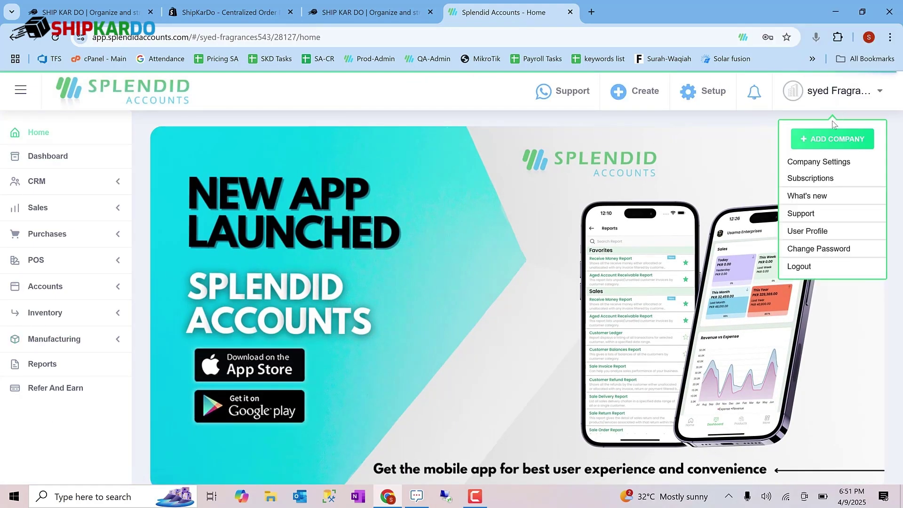
click(826, 165)
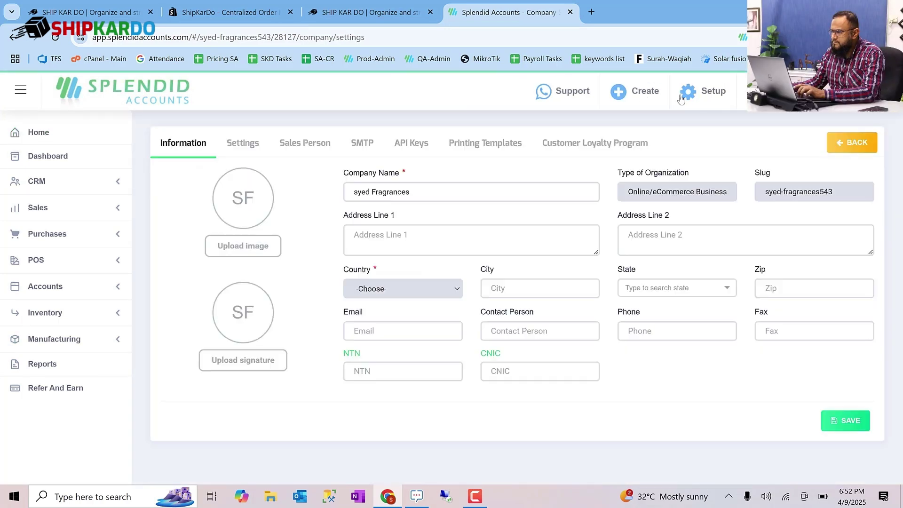
click(413, 144)
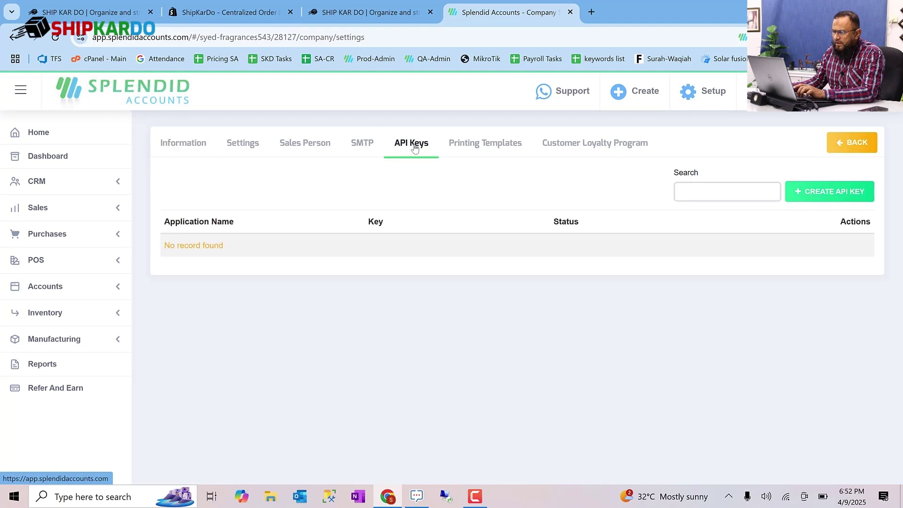
click(834, 193)
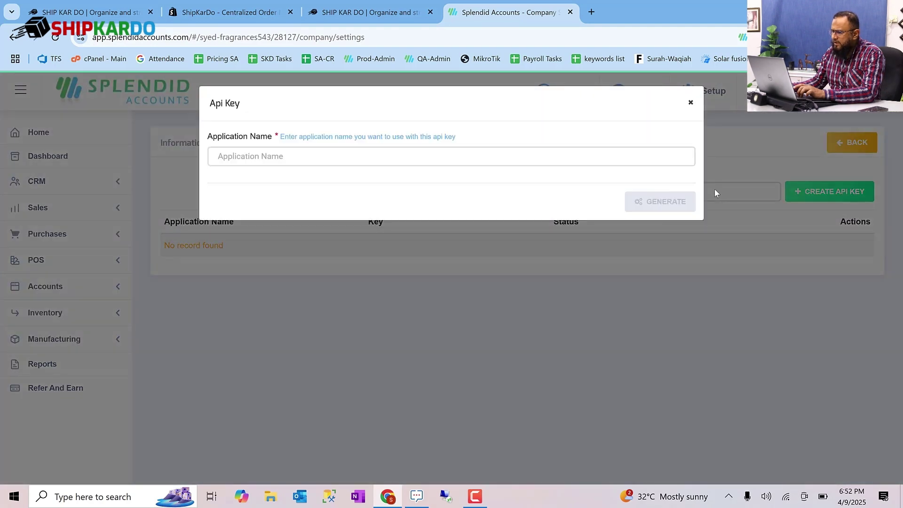
click(414, 164)
text(S)
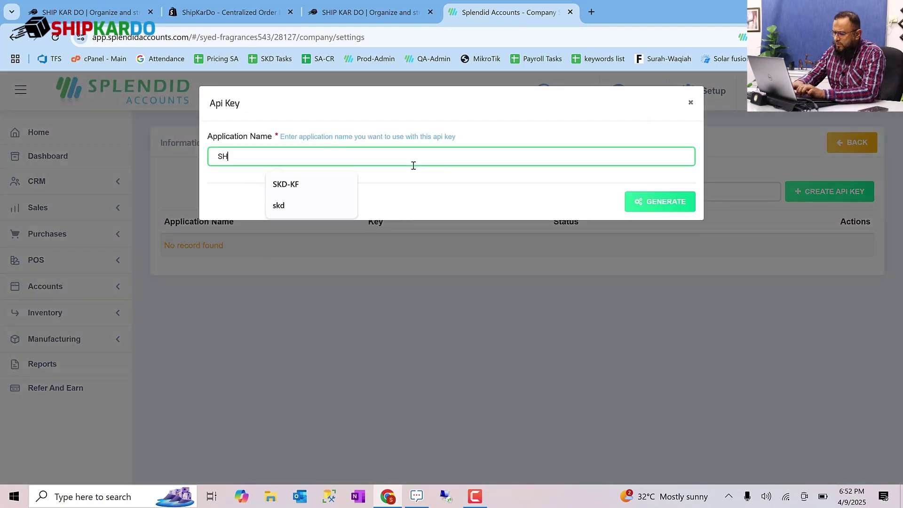
text(KD)
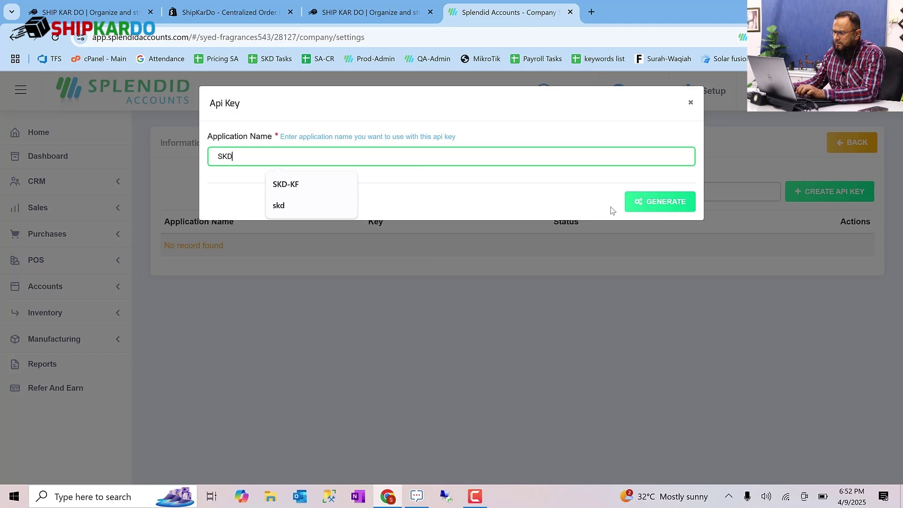
click(627, 203)
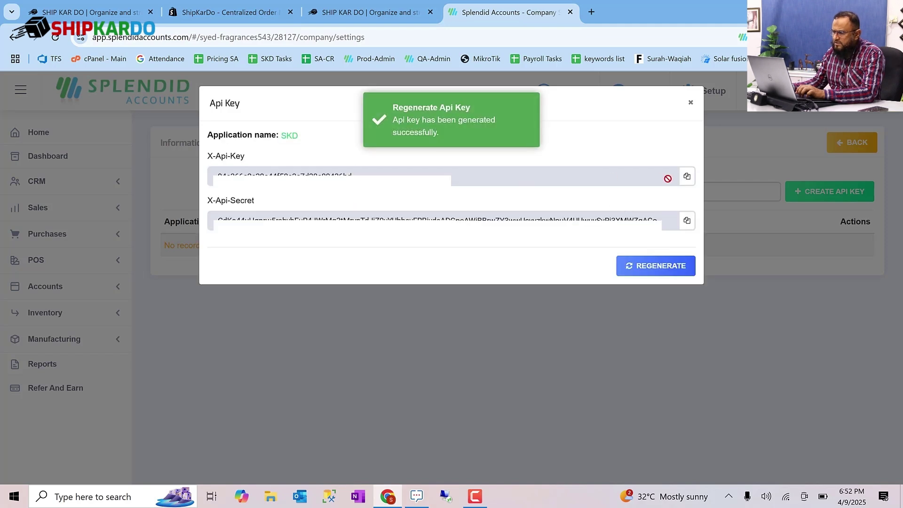
click(689, 174)
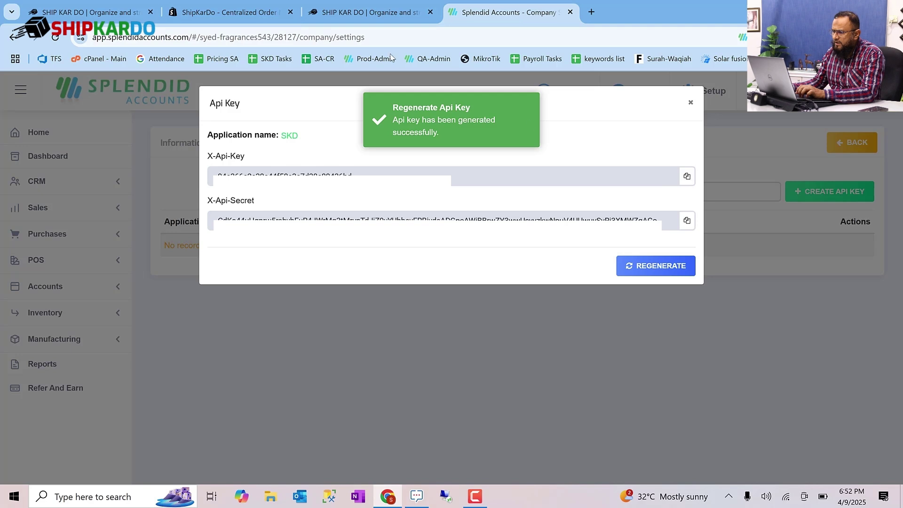
- Choose Splendid Accounts as destination source, paste the API key and secret, and connect
click(366, 10)
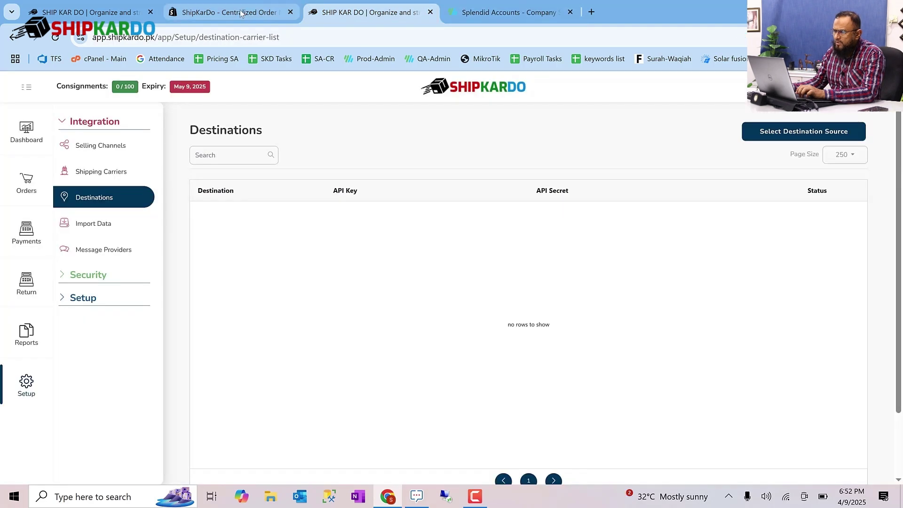
click(795, 131)
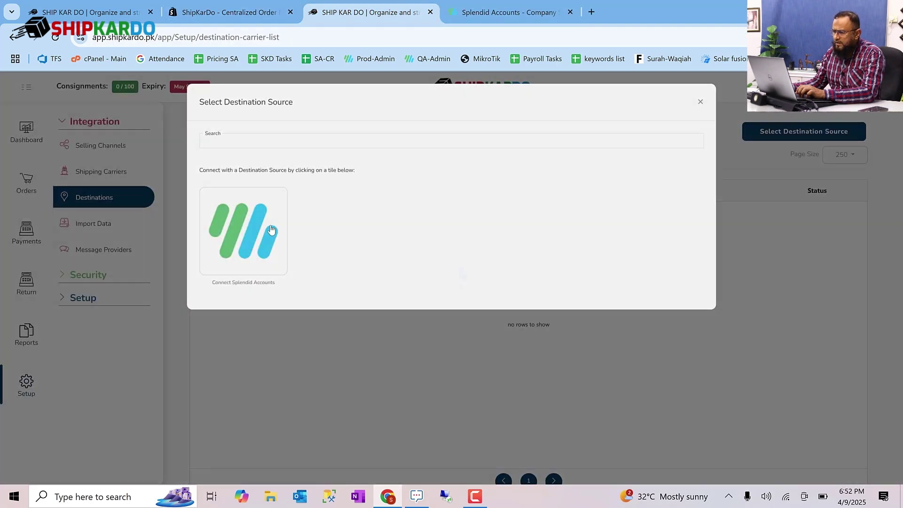
click(271, 230)
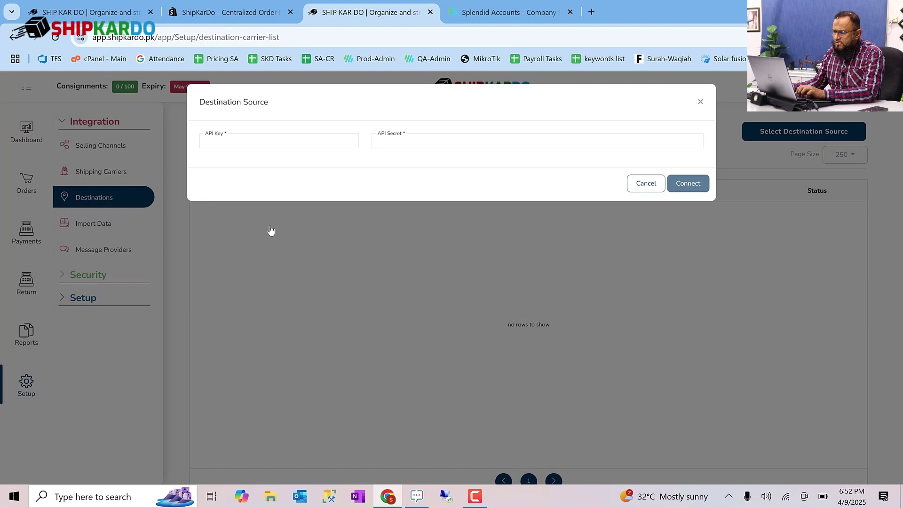
click(299, 143)
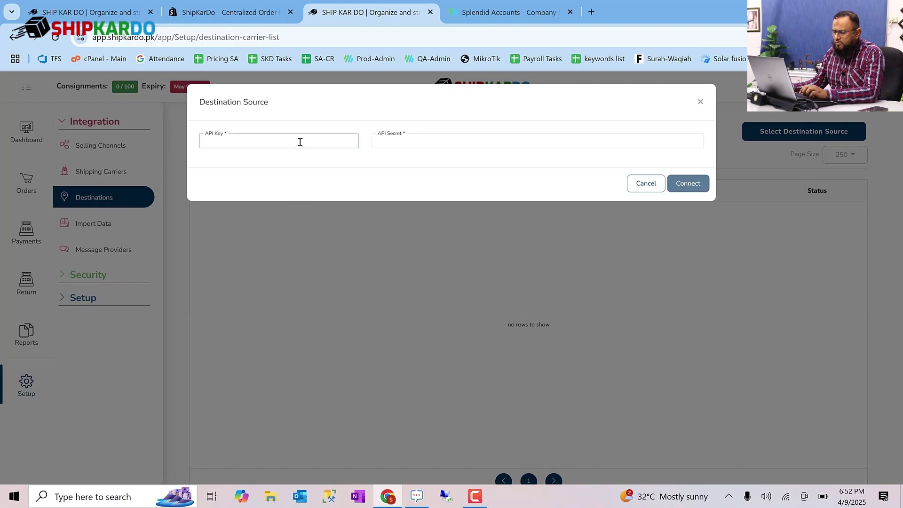
click(522, 11)
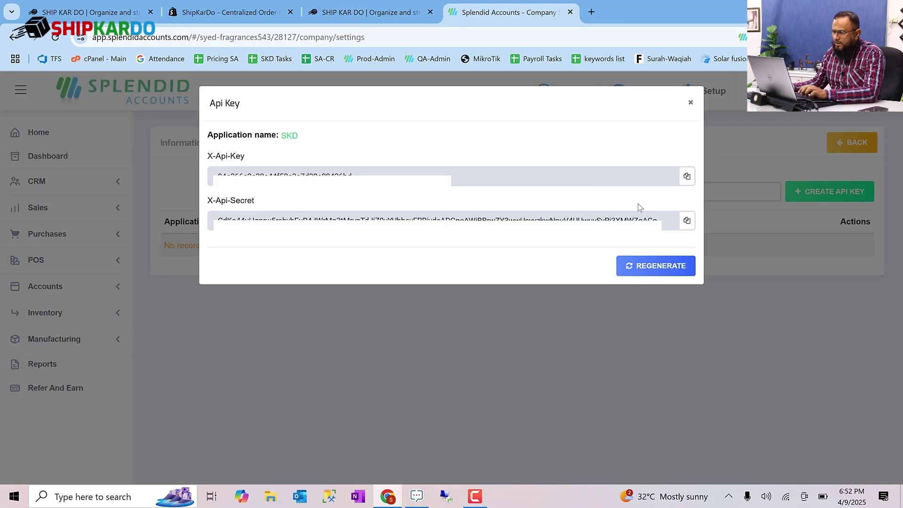
click(390, 4)
click(486, 141)
key(ctrl+v)
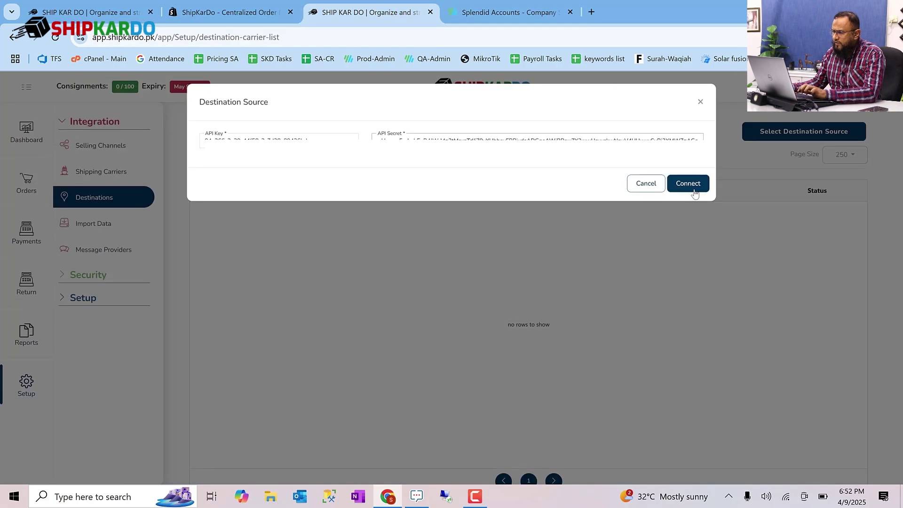
click(694, 189)
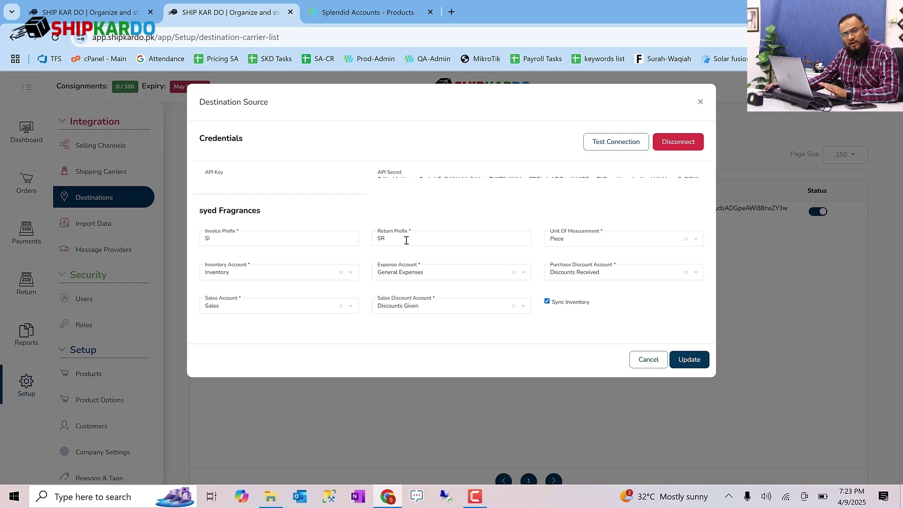
- Keep Piece units and the Inventory account, confirm prefixes SI and SR, and update
click(571, 244)
click(584, 211)
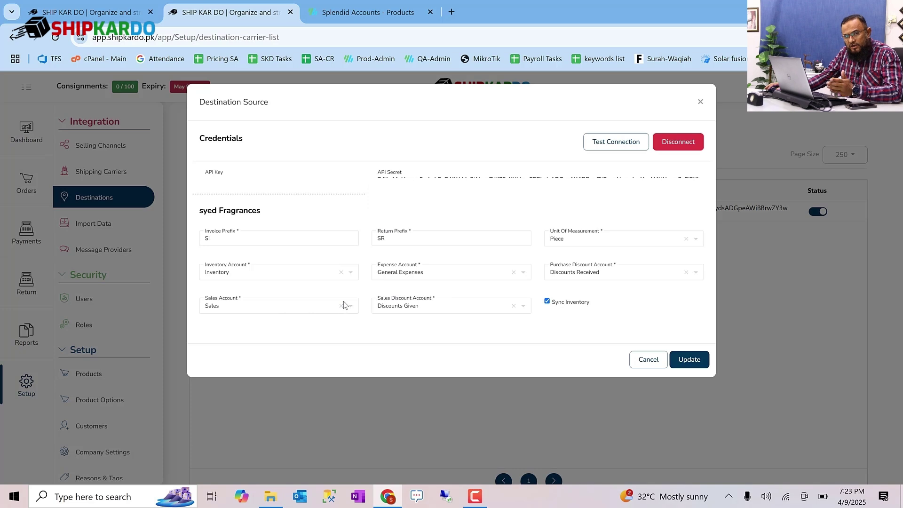
click(298, 276)
click(313, 260)
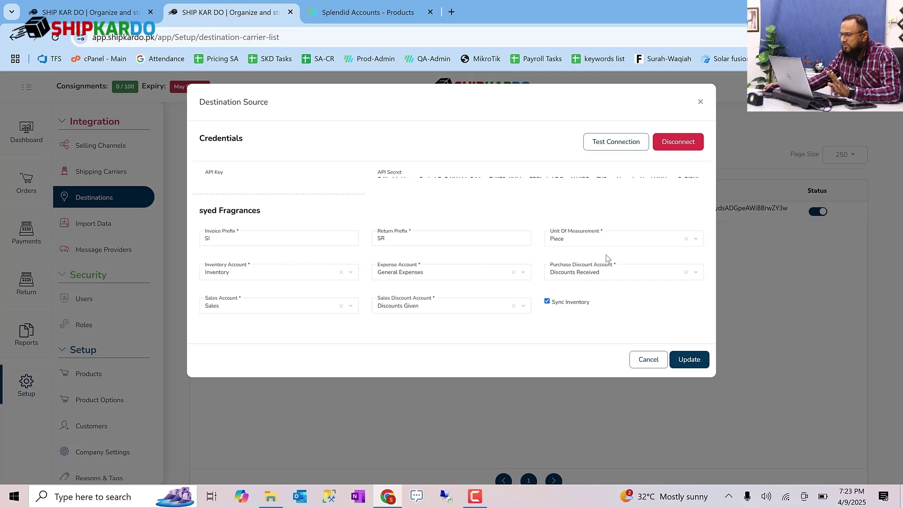
click(287, 237)
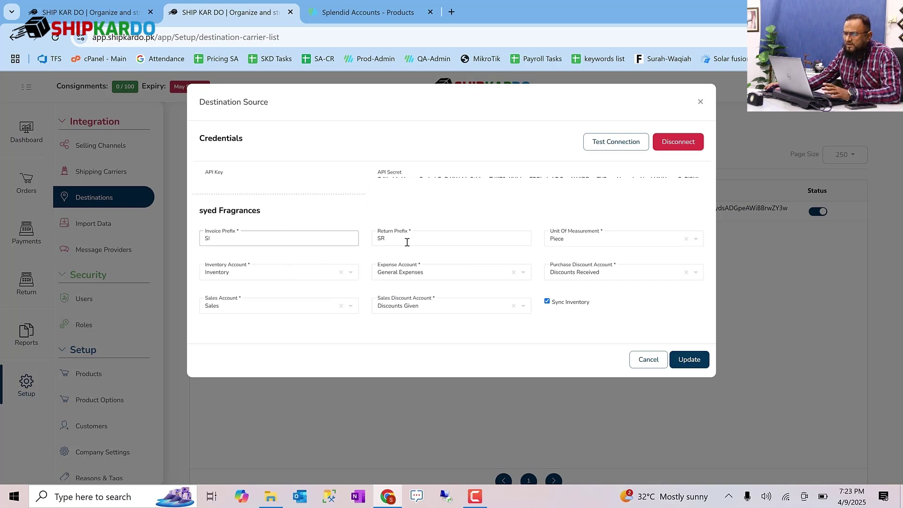
click(406, 241)
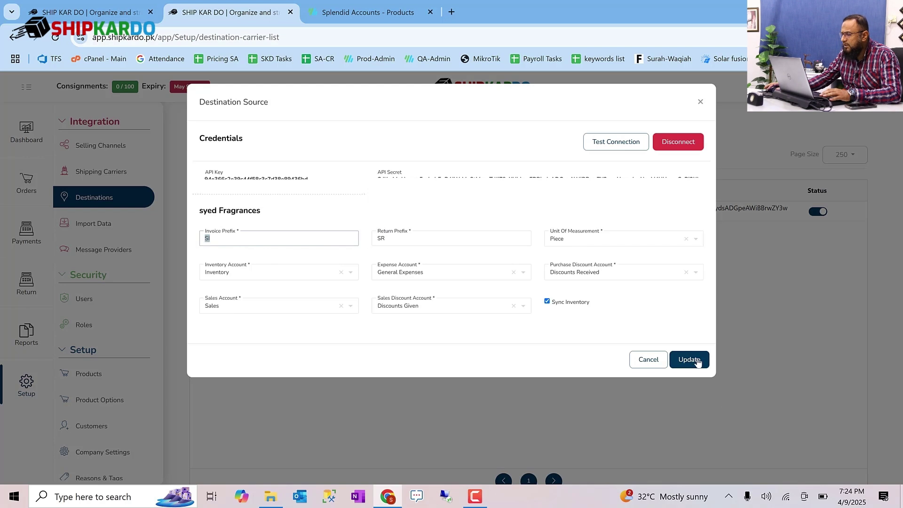
click(676, 362)
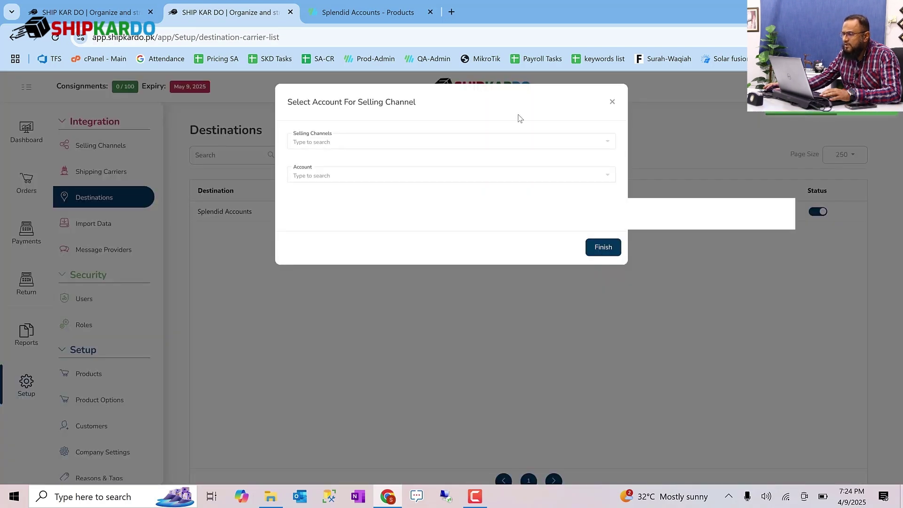
- Close the Select Account For Selling Channel dialog
click(612, 102)
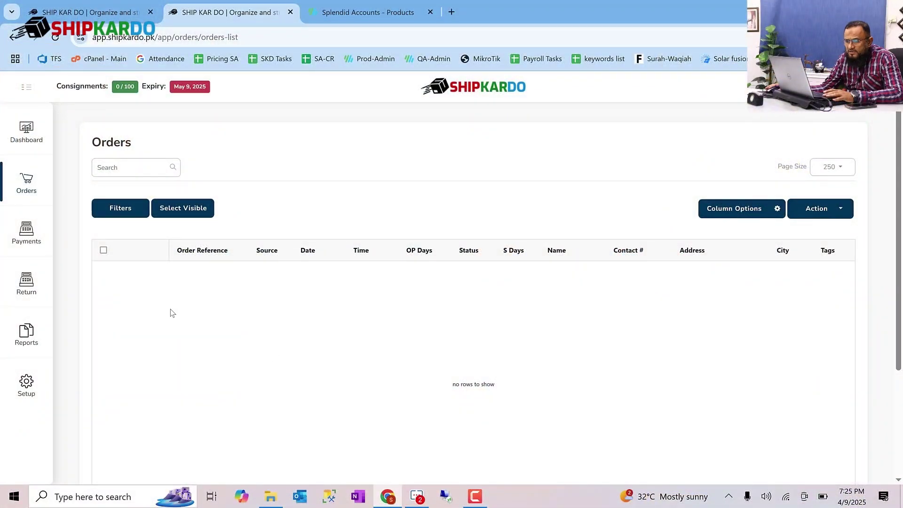
- Start a Products-type import under Setup > Import Data
click(27, 383)
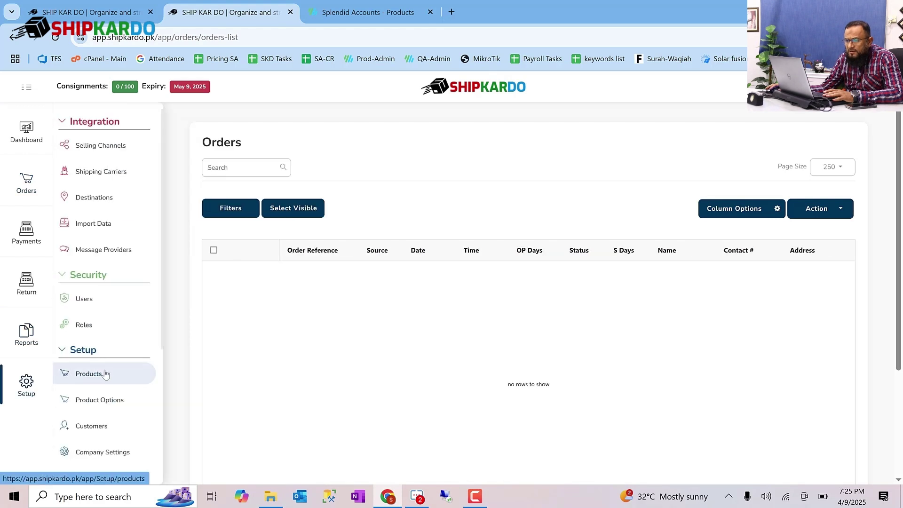
click(108, 227)
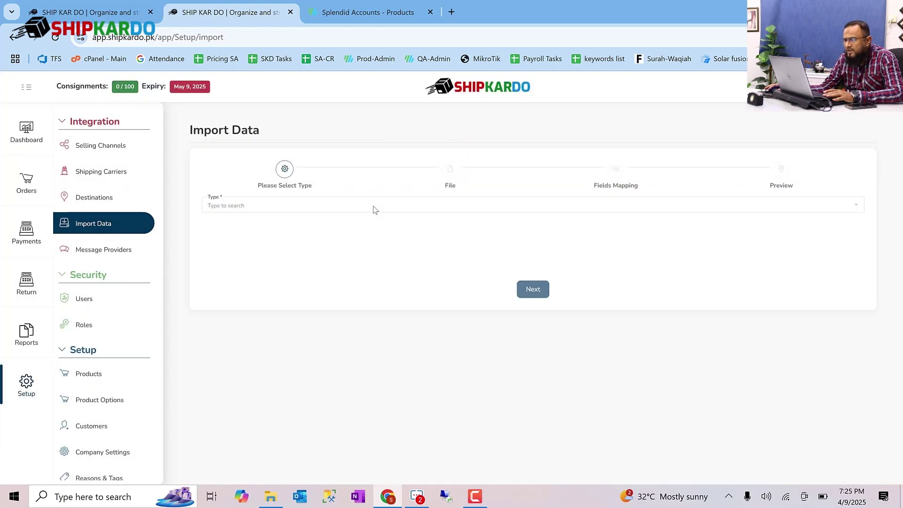
click(373, 207)
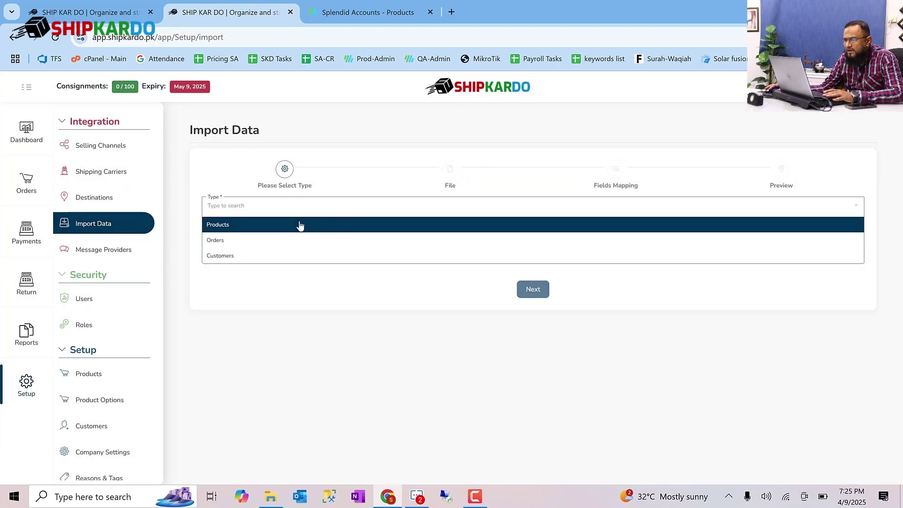
click(300, 226)
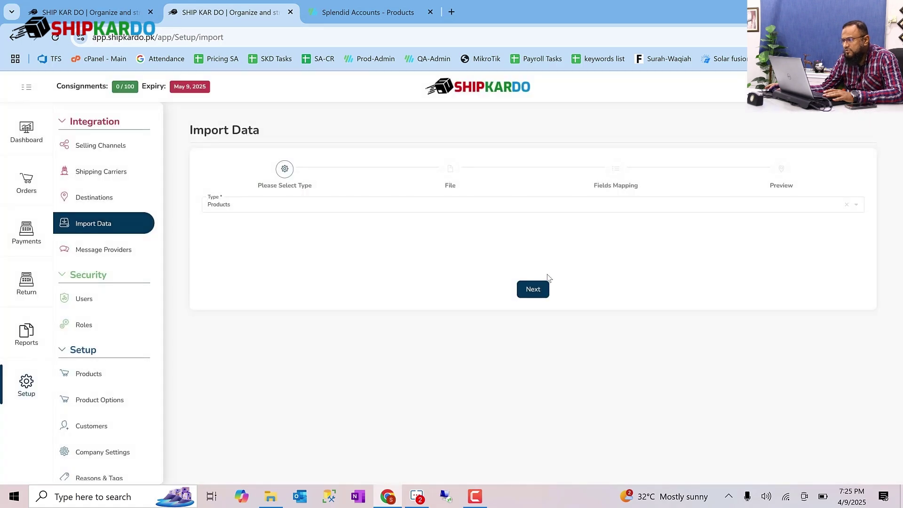
click(534, 289)
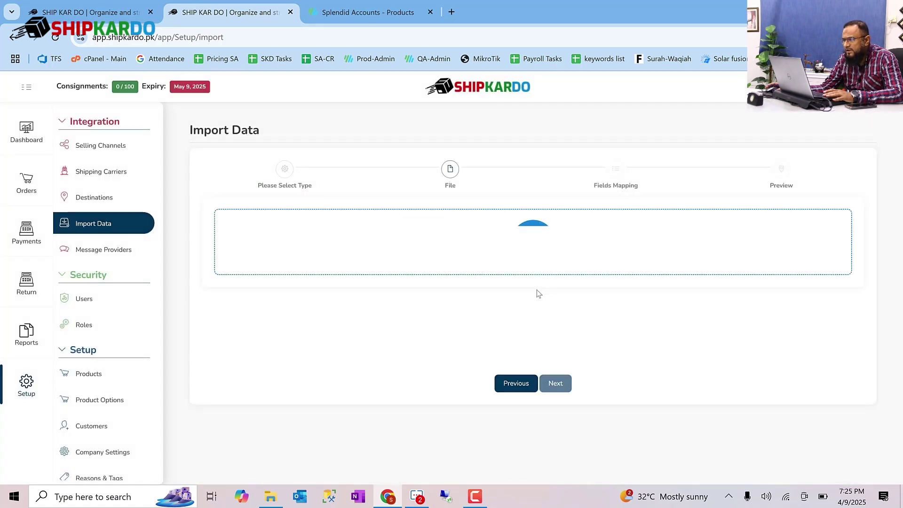
- Load Products - 2025-04-09T192239.254.xlsx, keep Sheet1, and proceed to field mapping
click(529, 248)
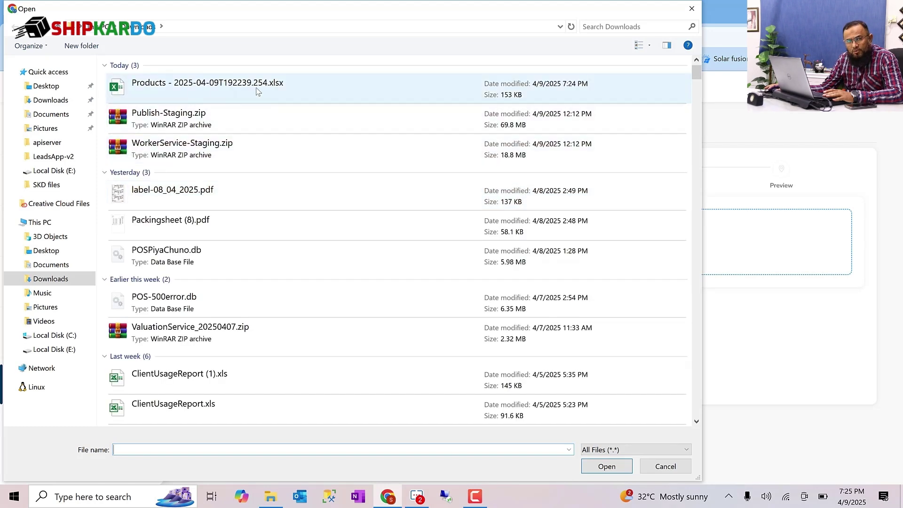
double_click(256, 88)
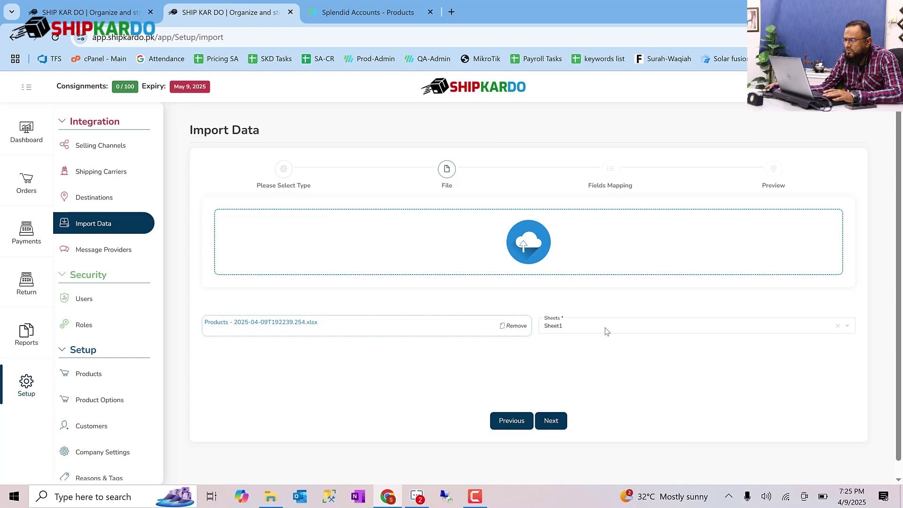
click(605, 333)
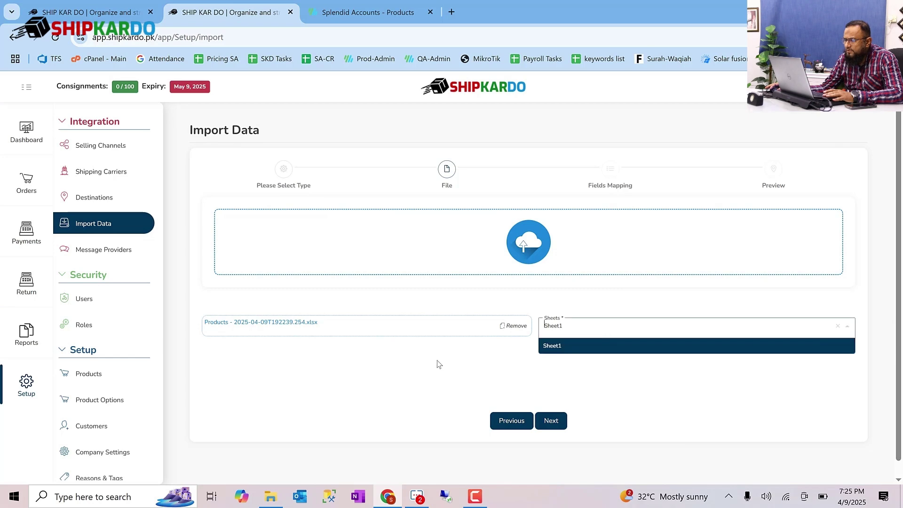
click(576, 423)
click(551, 421)
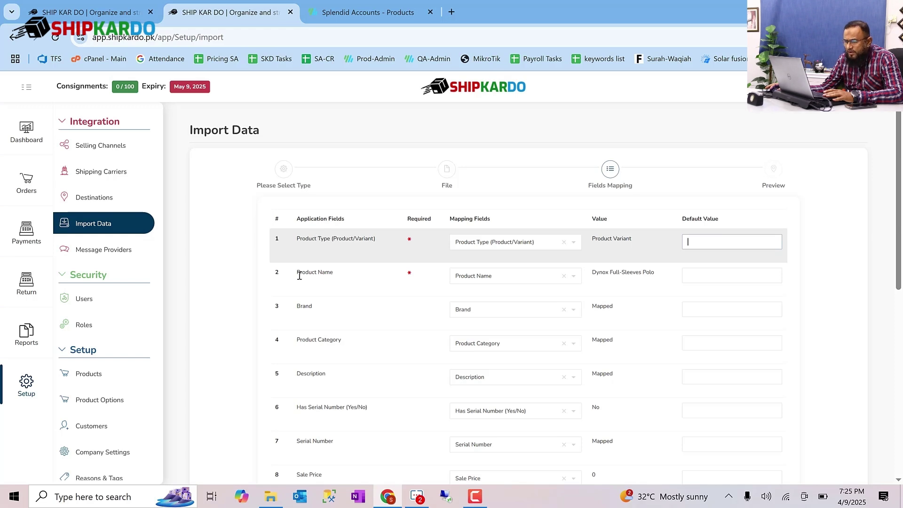
- Check the Product Type and Has Serial Number mappings, preview the rows, and upload the products
scroll(310, 401, down, 5)
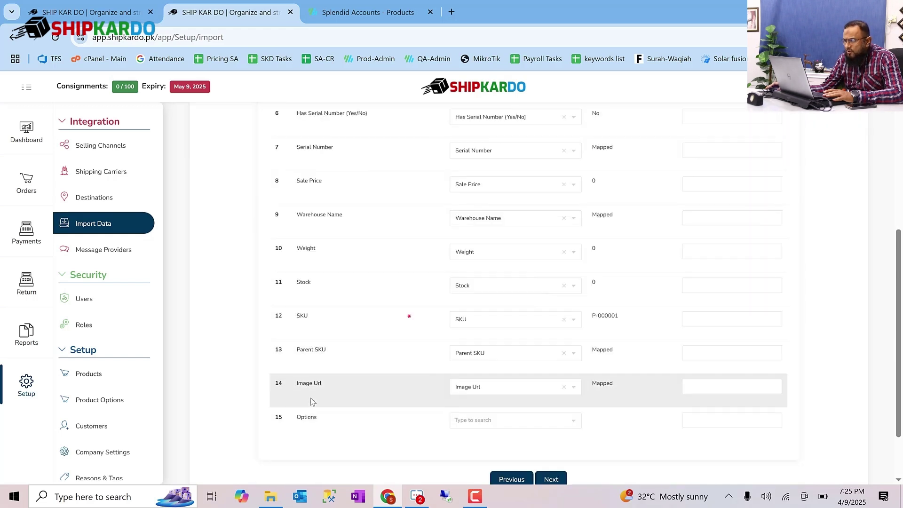
scroll(311, 402, up, 5)
click(497, 187)
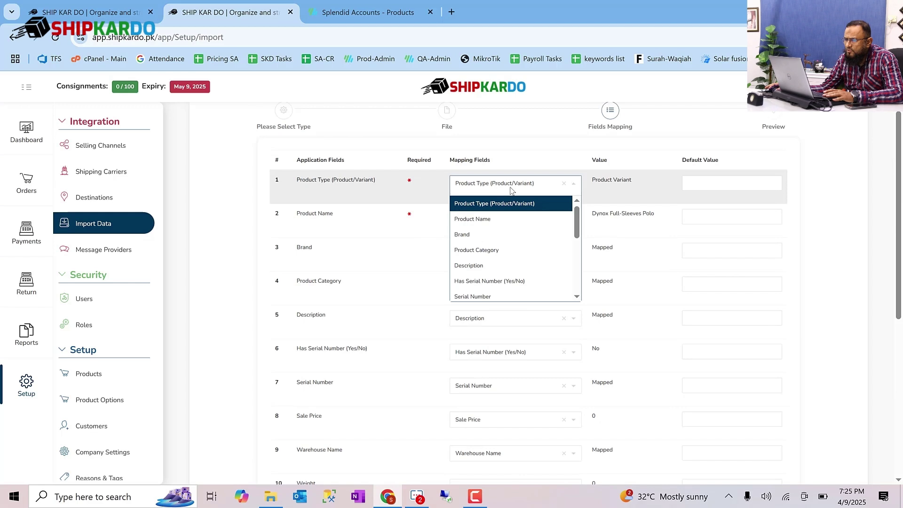
click(388, 192)
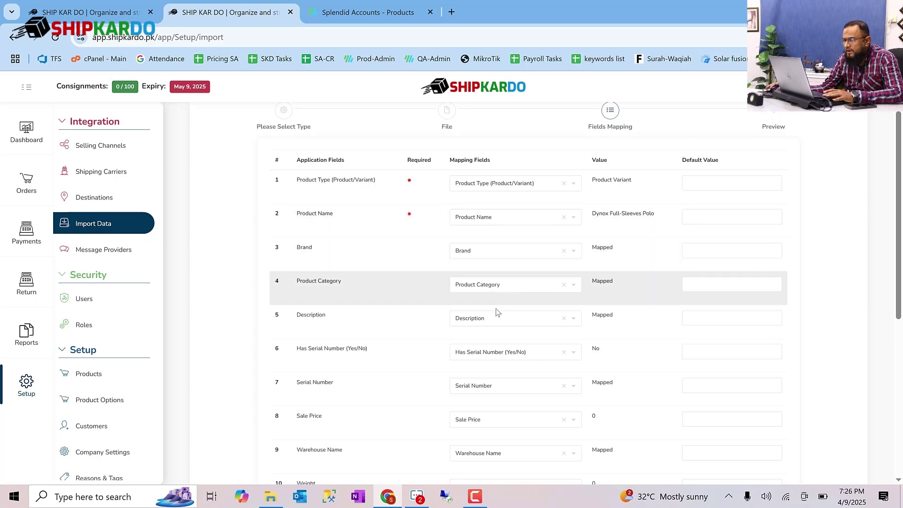
scroll(514, 348, down, 3)
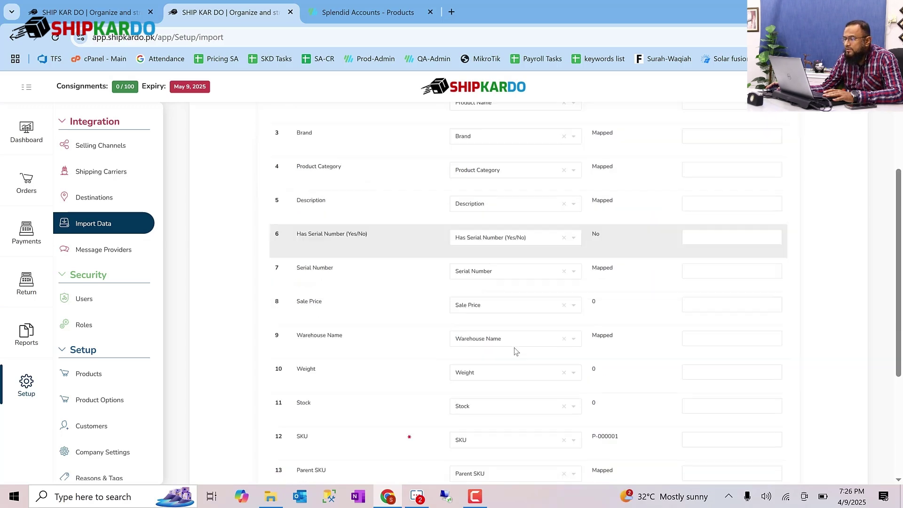
click(535, 235)
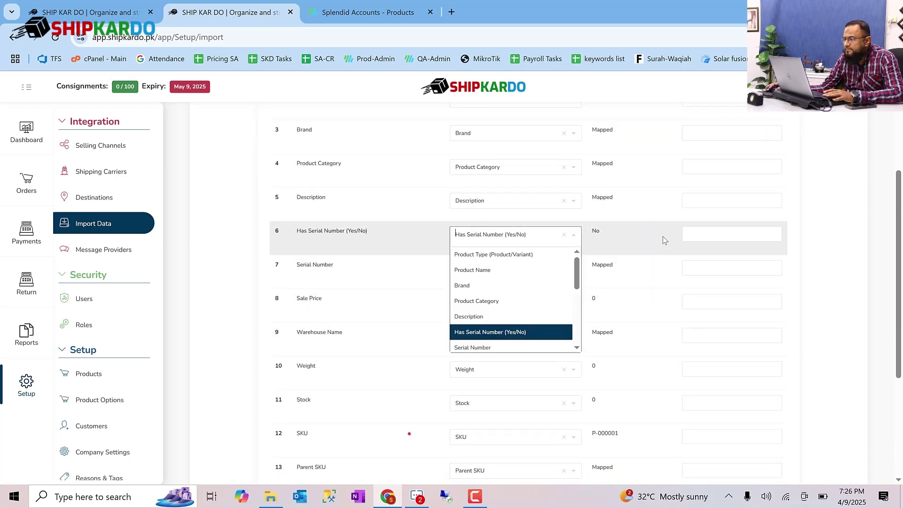
scroll(535, 469, down, 3)
click(548, 465)
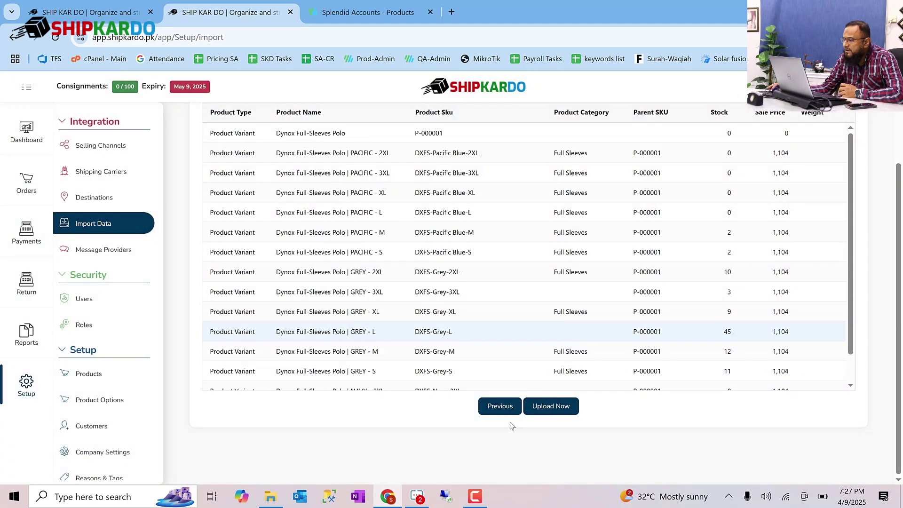
scroll(603, 313, down, 2)
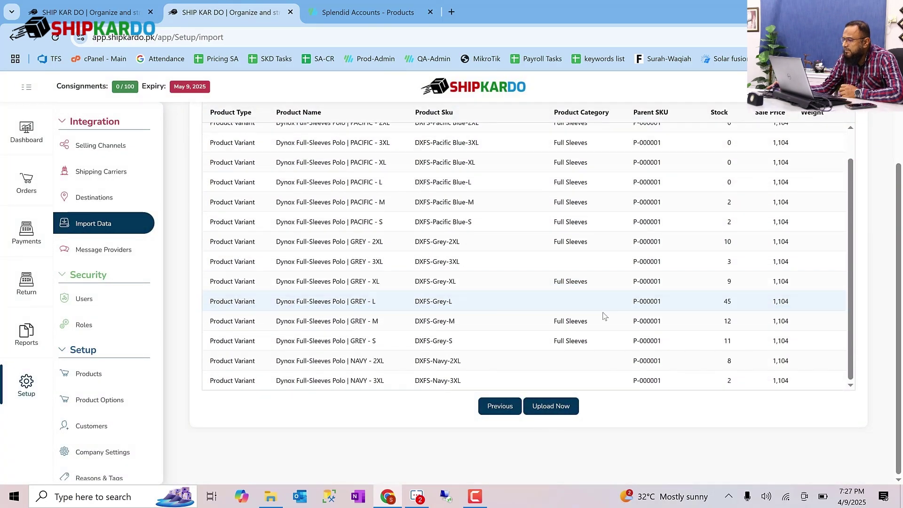
click(555, 415)
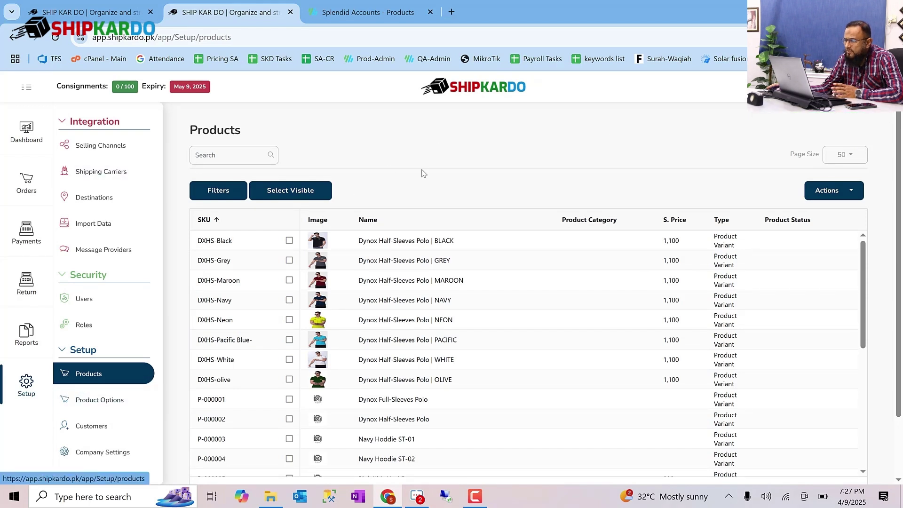
- Review the imported Dynox polos and open the DXHS-Black Half-Sleeves Polo variant
scroll(473, 310, down, 5)
scroll(473, 348, down, 4)
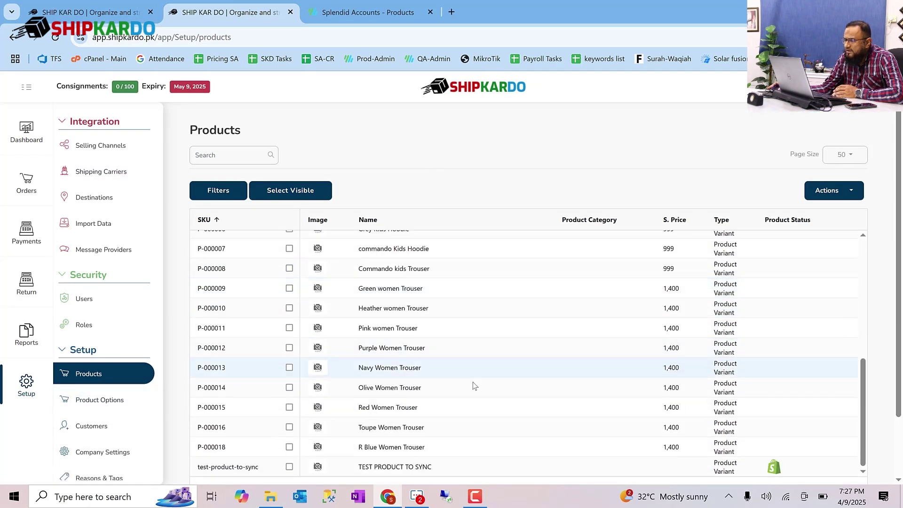
scroll(433, 357, up, 6)
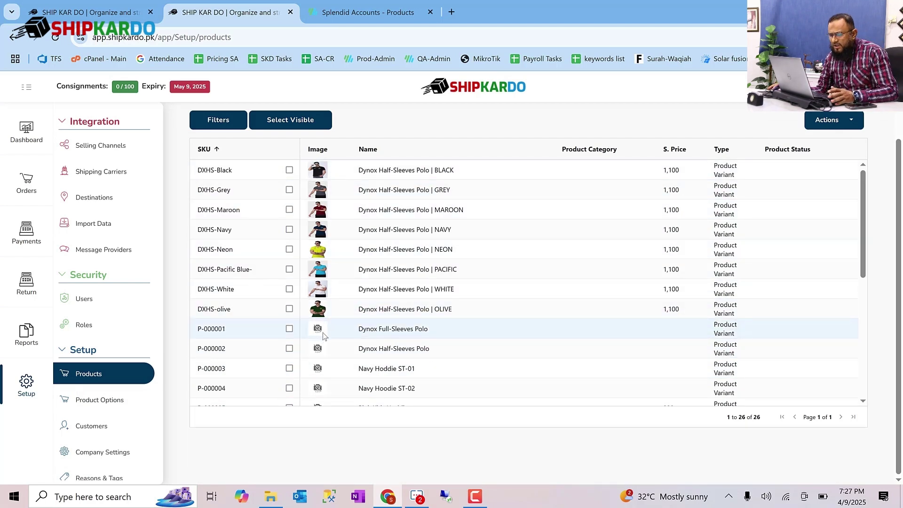
click(367, 333)
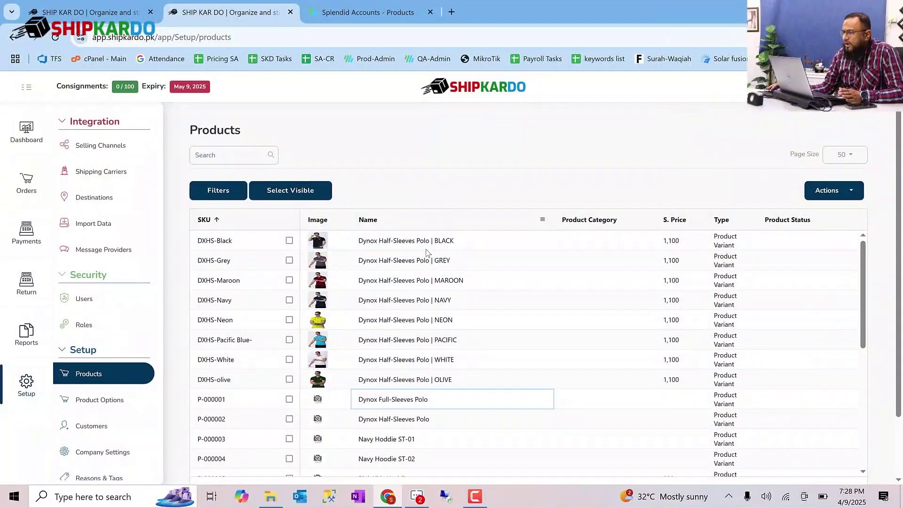
click(444, 240)
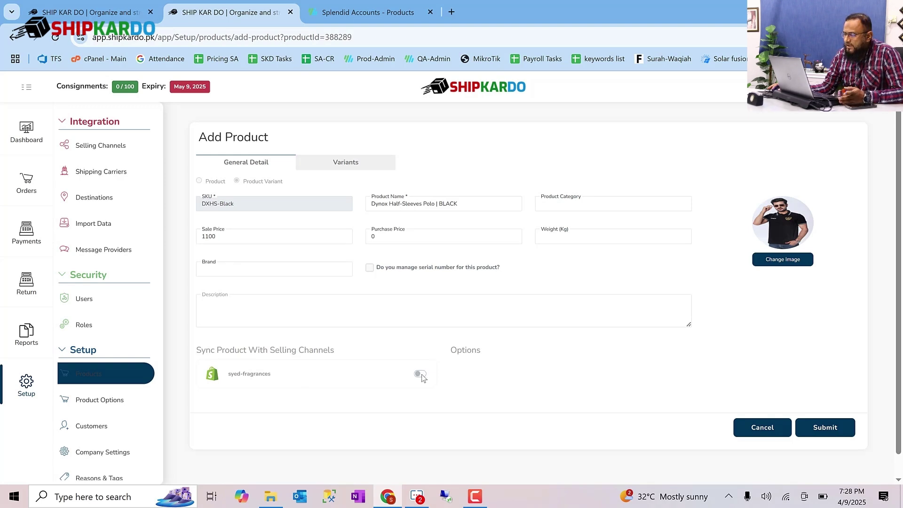
- Turn on Shopify syncing for the Dynox Half-Sleeves Polo | BLACK product and submit
click(420, 374)
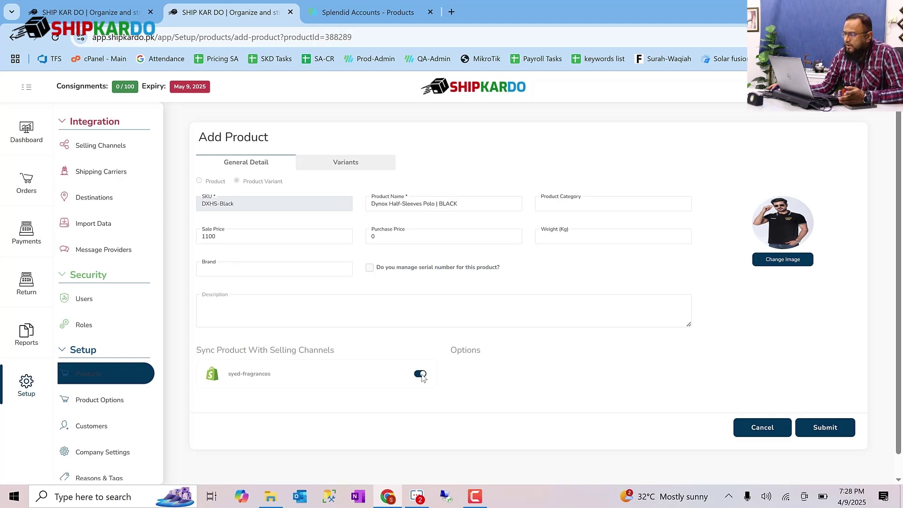
click(817, 423)
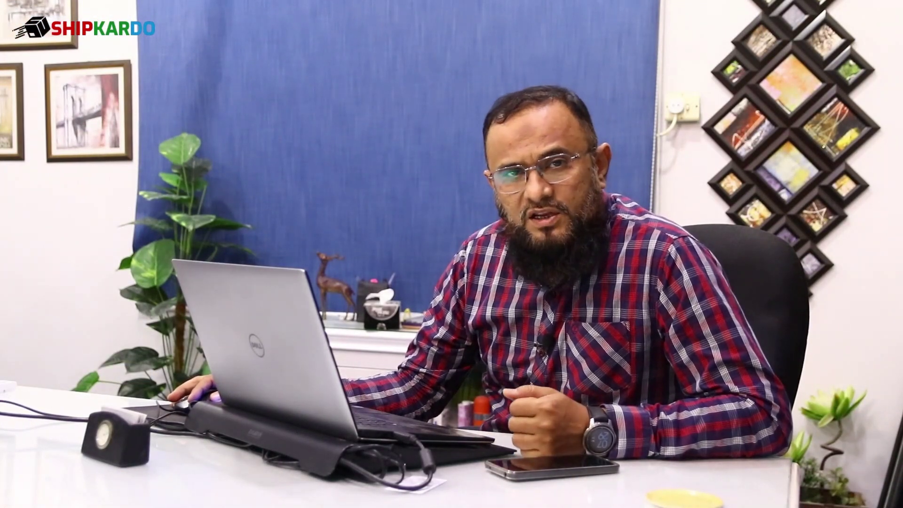
- Open Setup's Message Providers page and list Monty Mobile, E-Ocean and WhatsApp Business
click(110, 254)
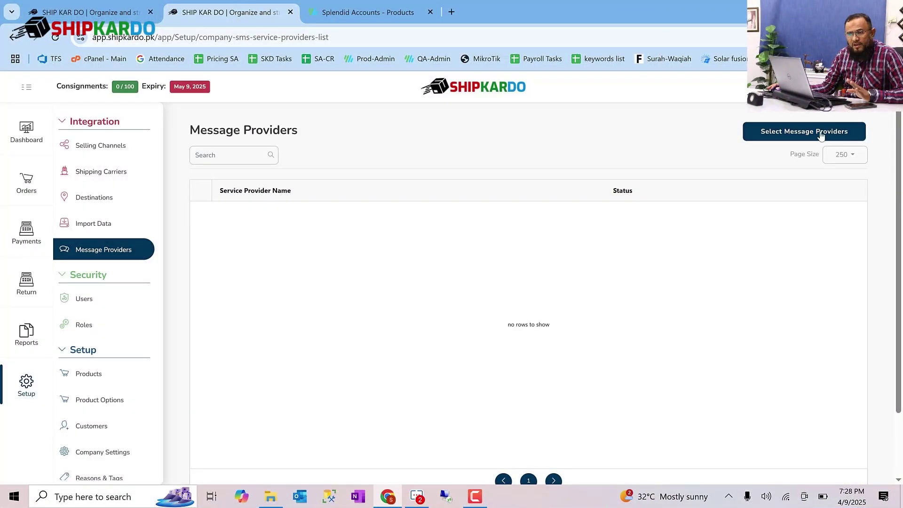
click(821, 136)
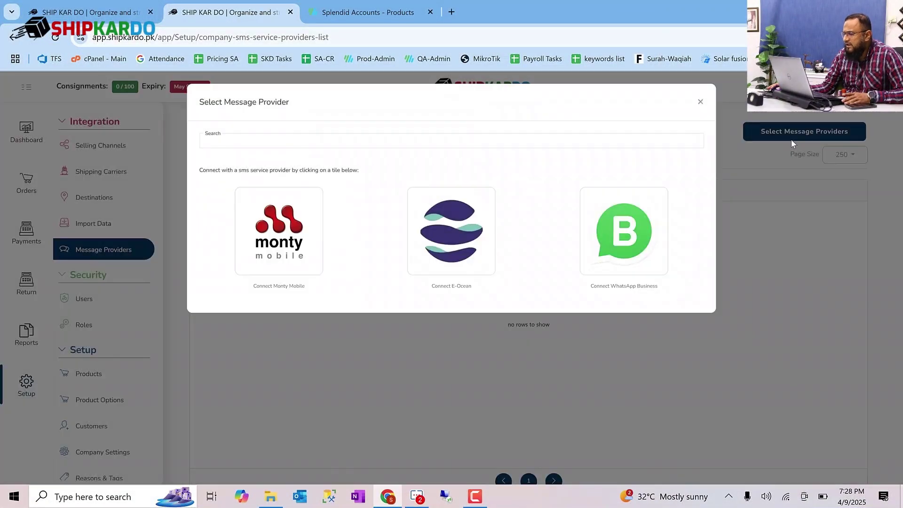